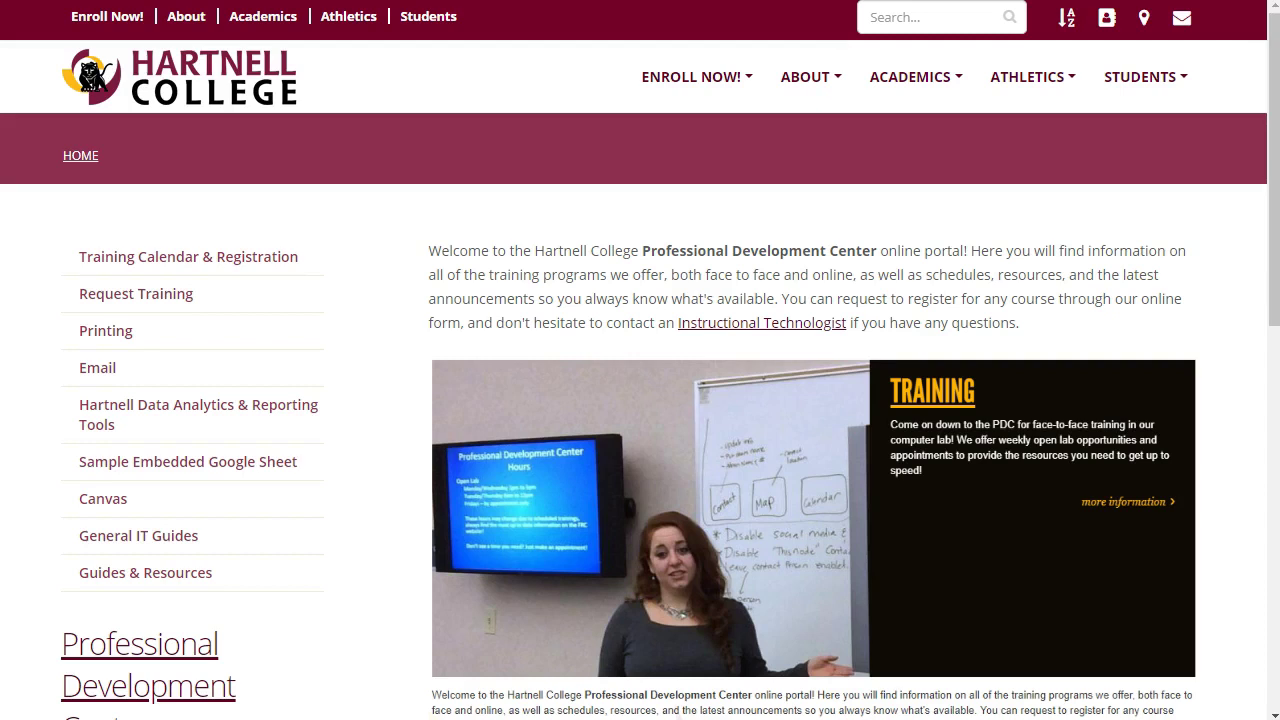
# - Open the Professional Development Center page in OU Campus, add "Here is a change!" as a new paragraph above the welcome text, and save it
pyautogui.scroll(-10, 530, 487)
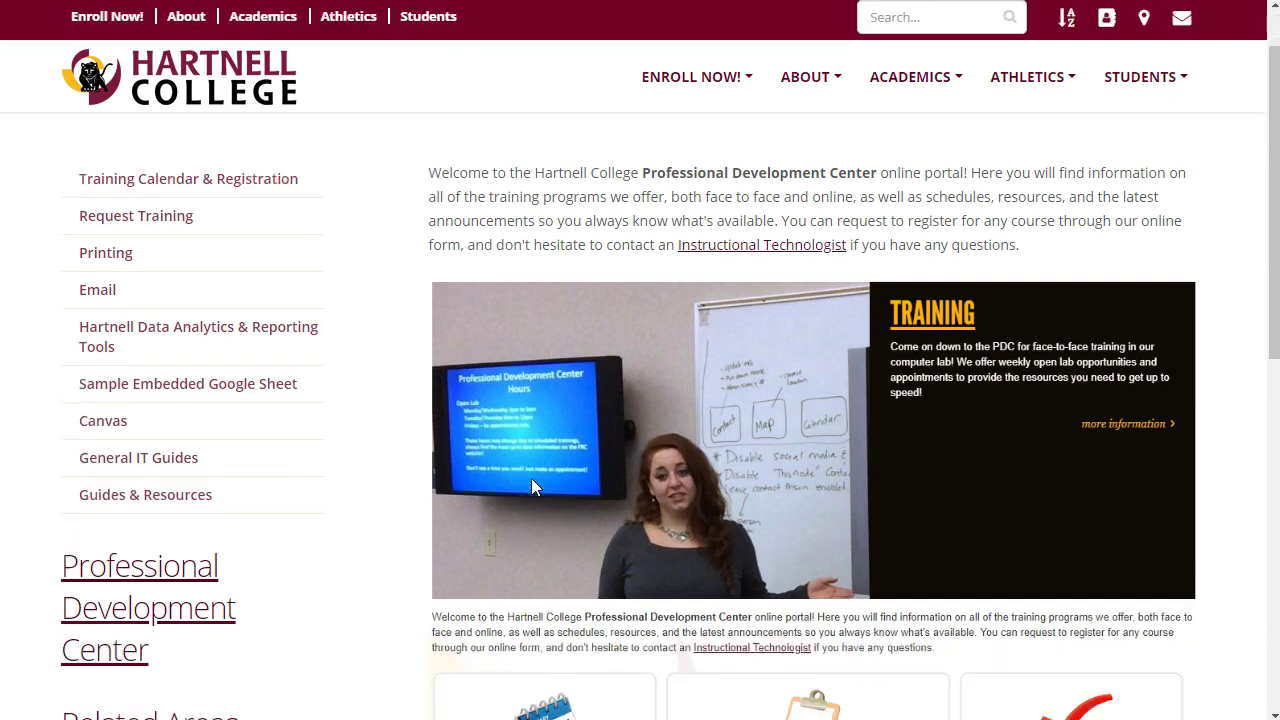
pyautogui.click(524, 700)
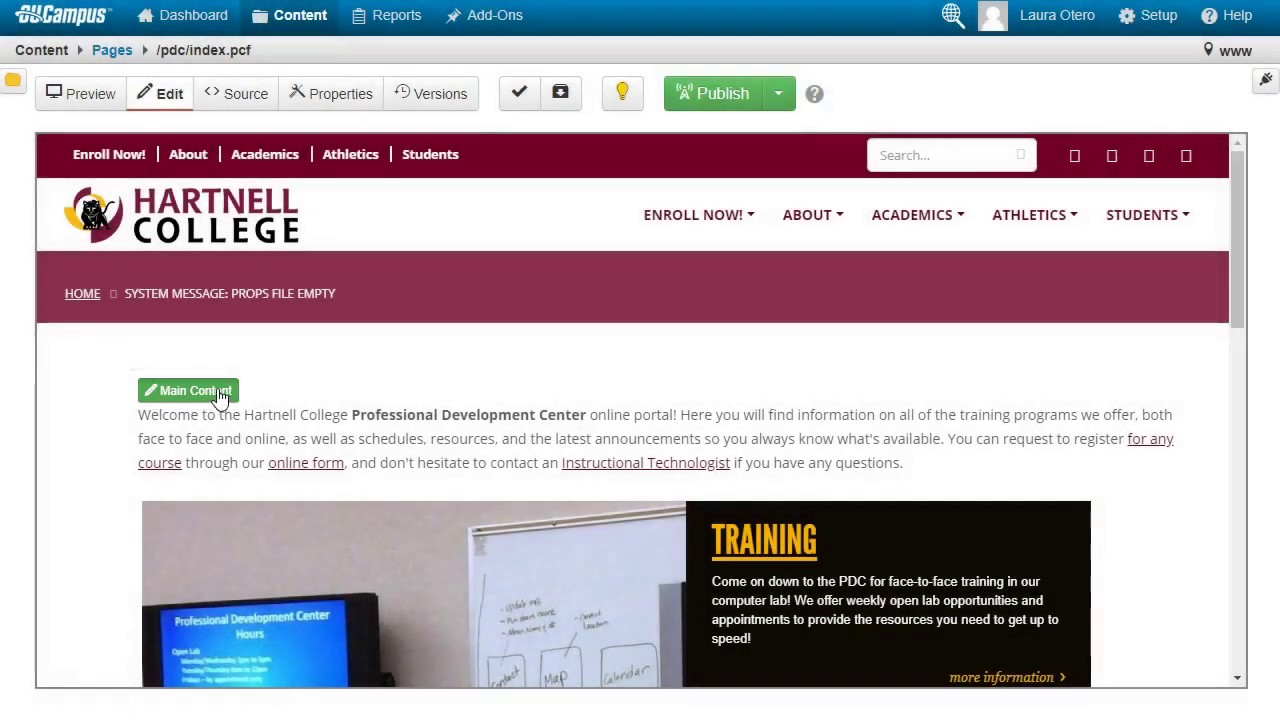
pyautogui.click(220, 396)
pyautogui.write('Here is')
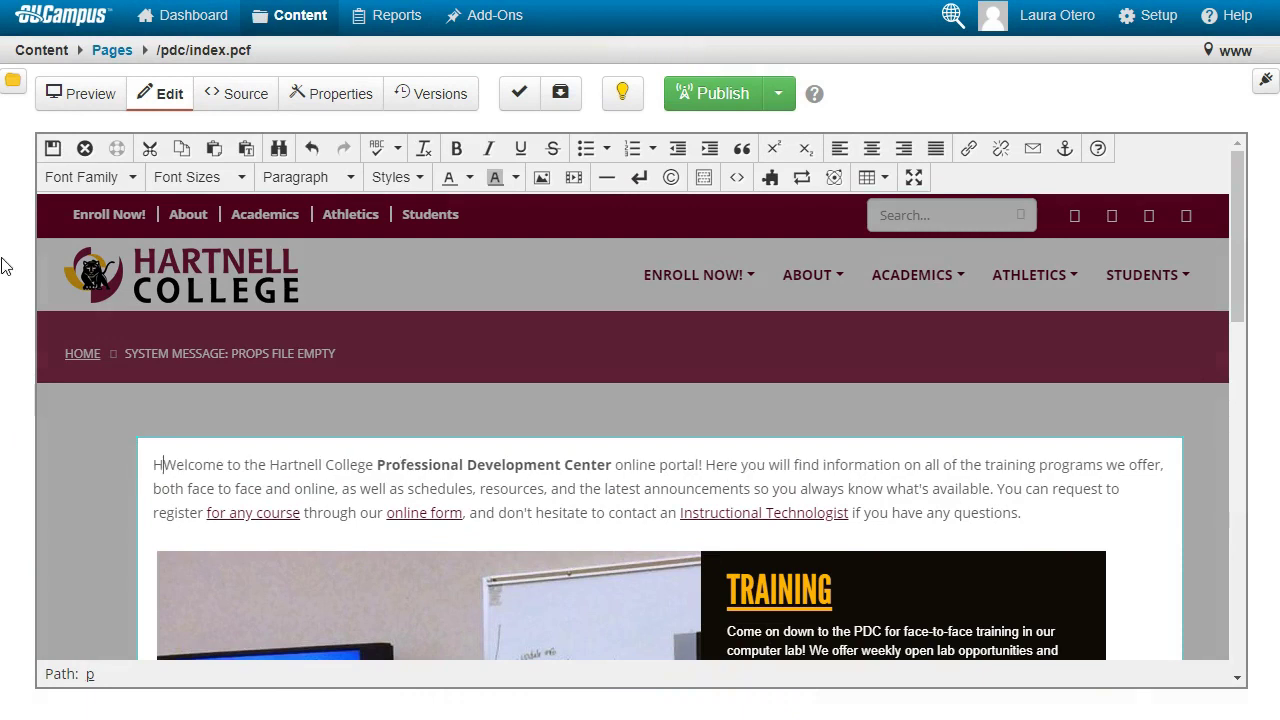
pyautogui.write(' a change!')
pyautogui.press('Return')
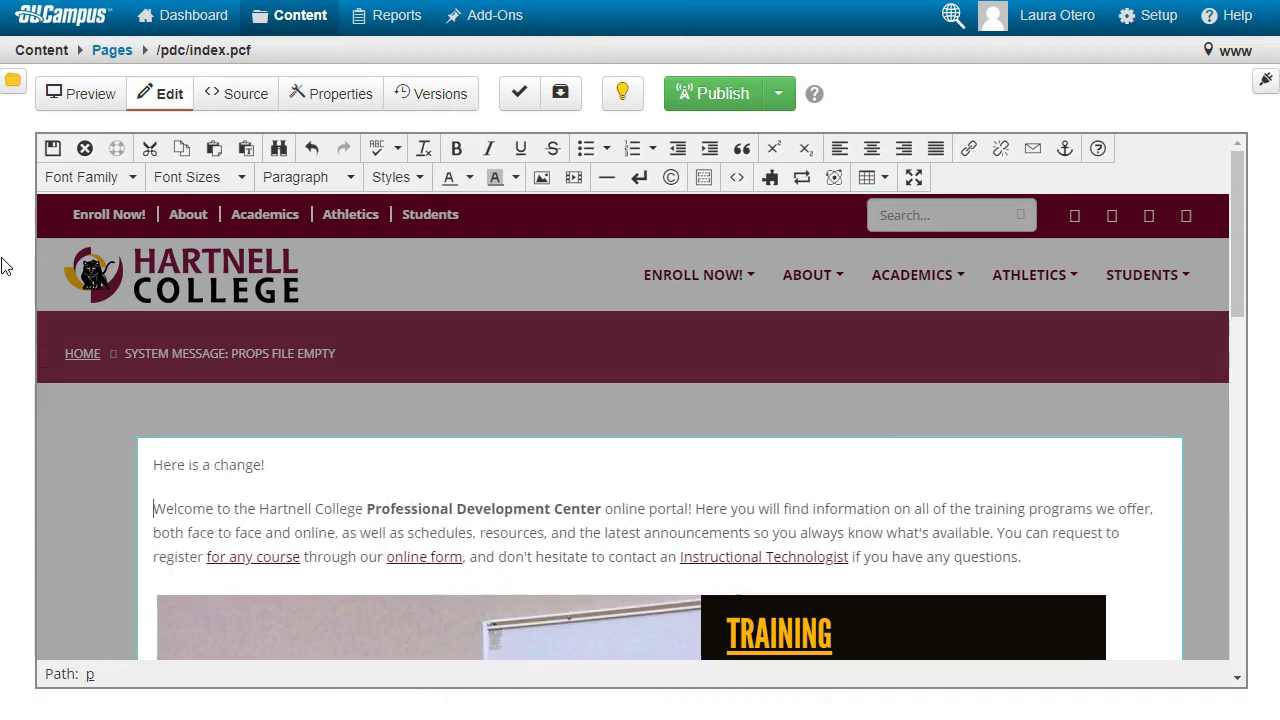
pyautogui.click(51, 148)
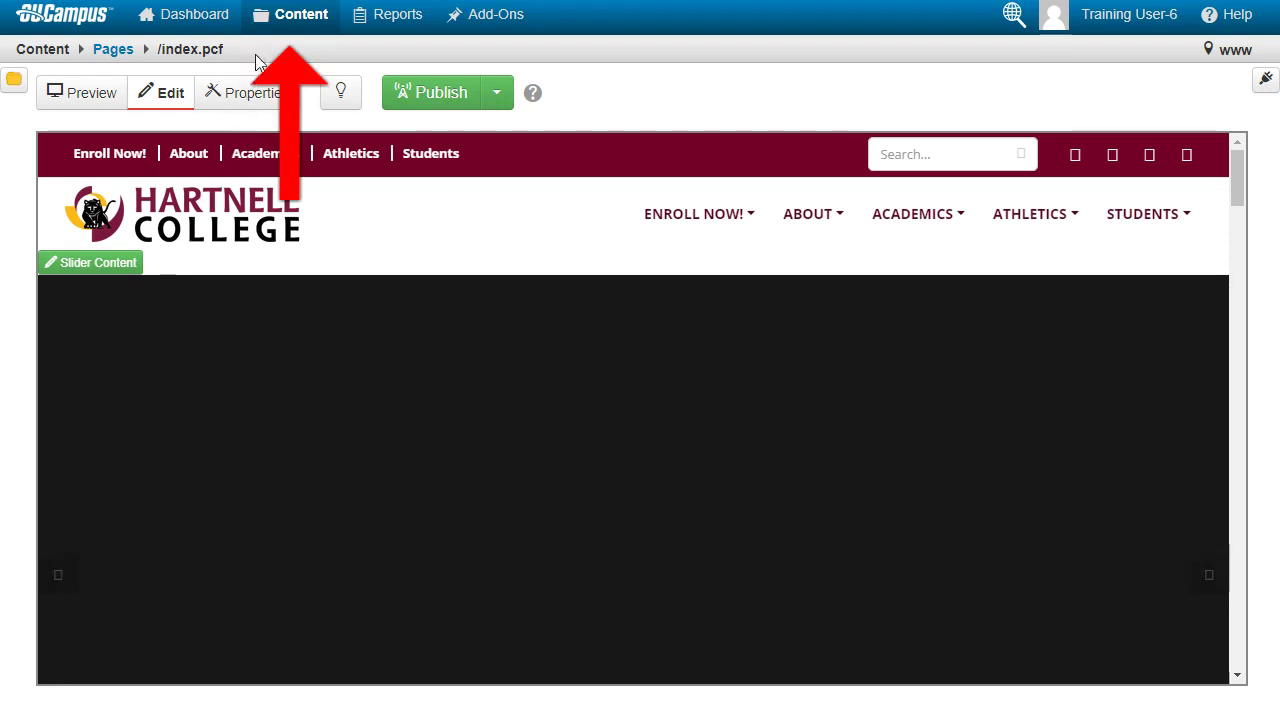
# - Browse the site's content to _PDC_Training_Folder and open home.pcf from the instructor's own folder
pyautogui.click(285, 28)
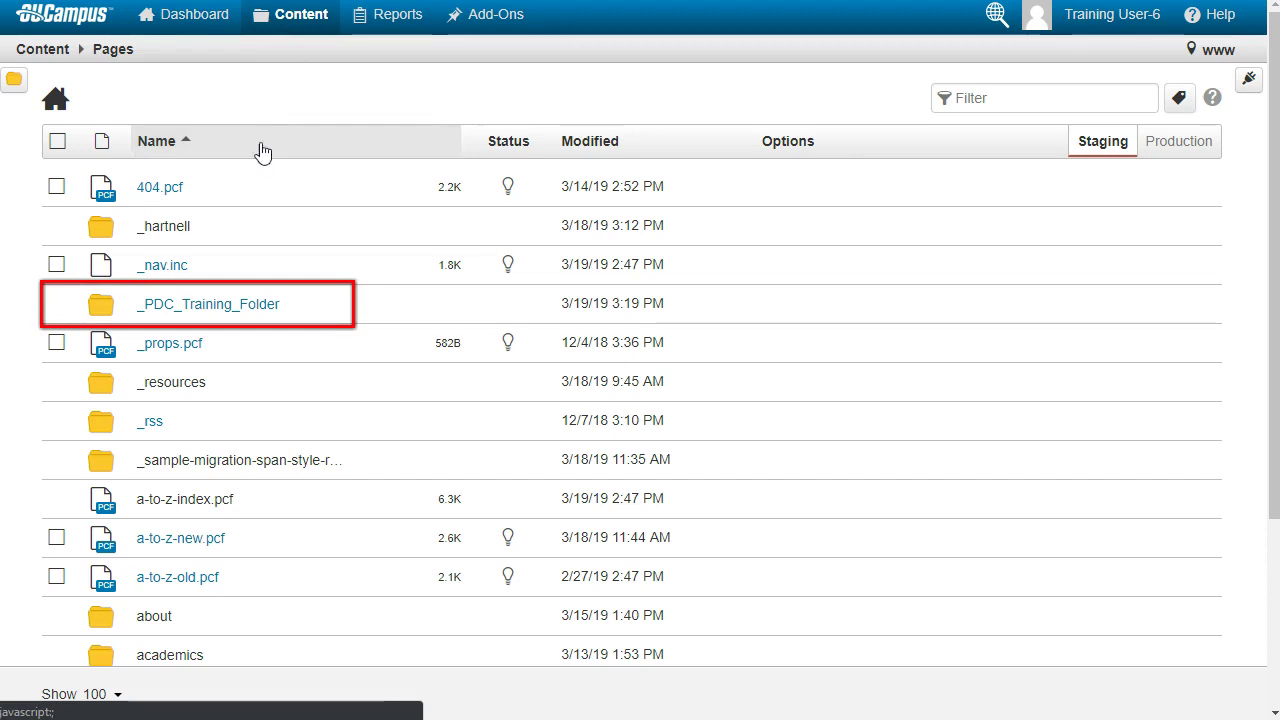
pyautogui.click(218, 308)
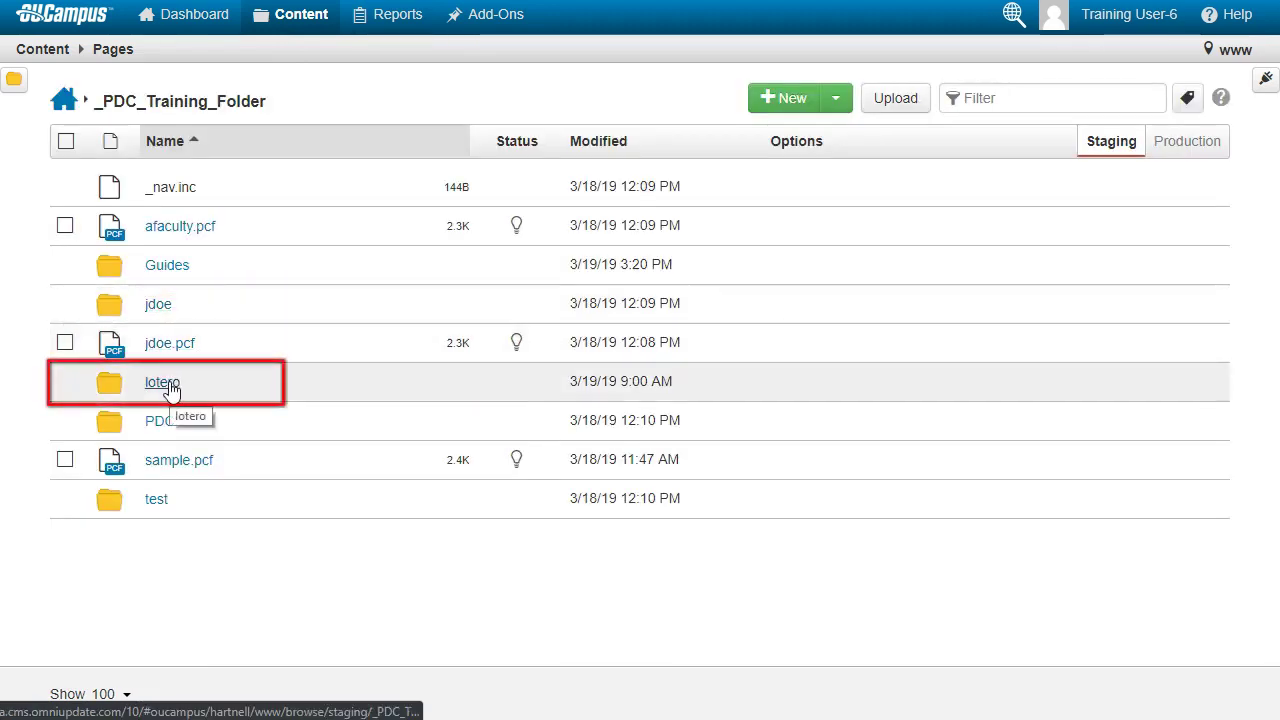
pyautogui.click(170, 385)
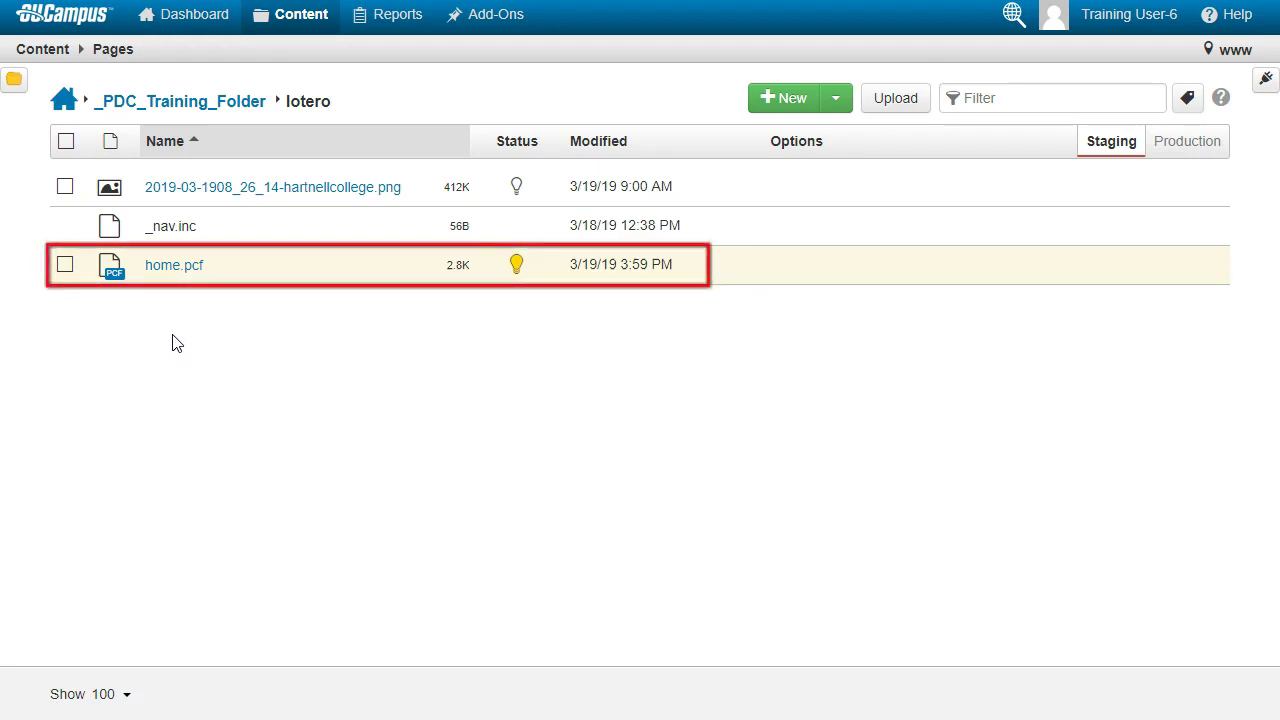
pyautogui.click(172, 266)
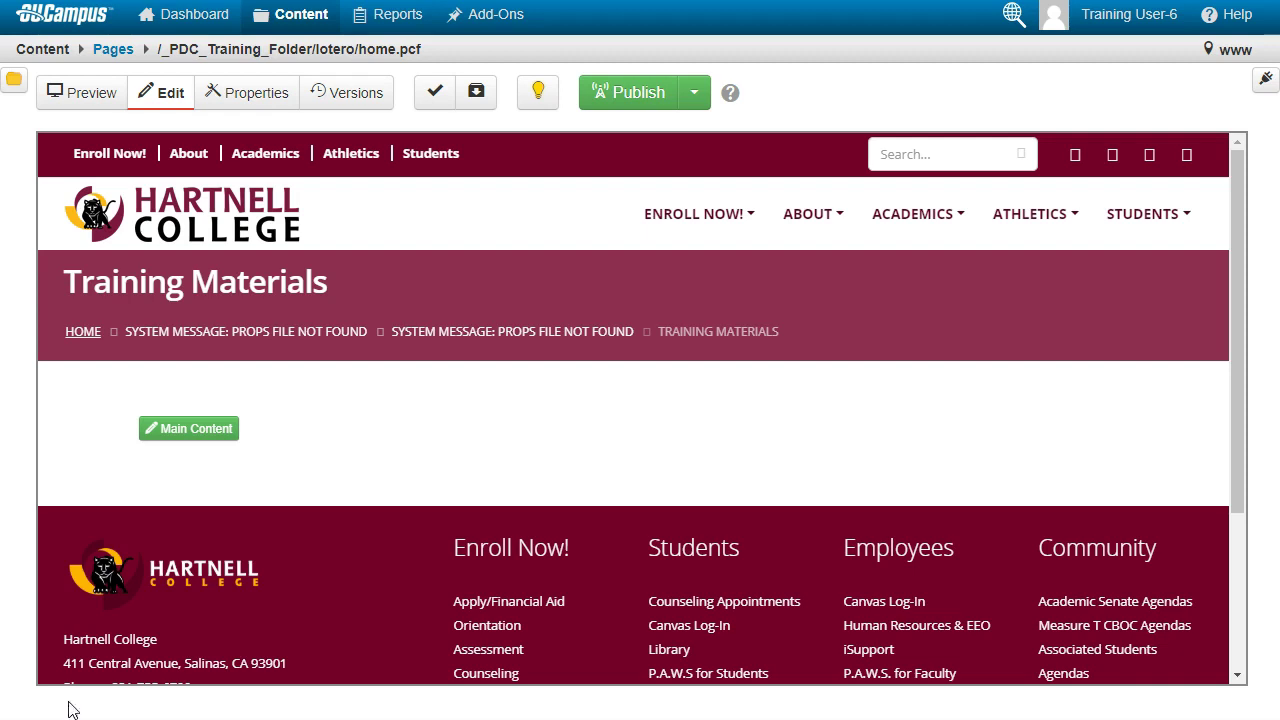
# - Enter "Here is a change!" in the empty main content region of home.pcf and save it
pyautogui.click(187, 430)
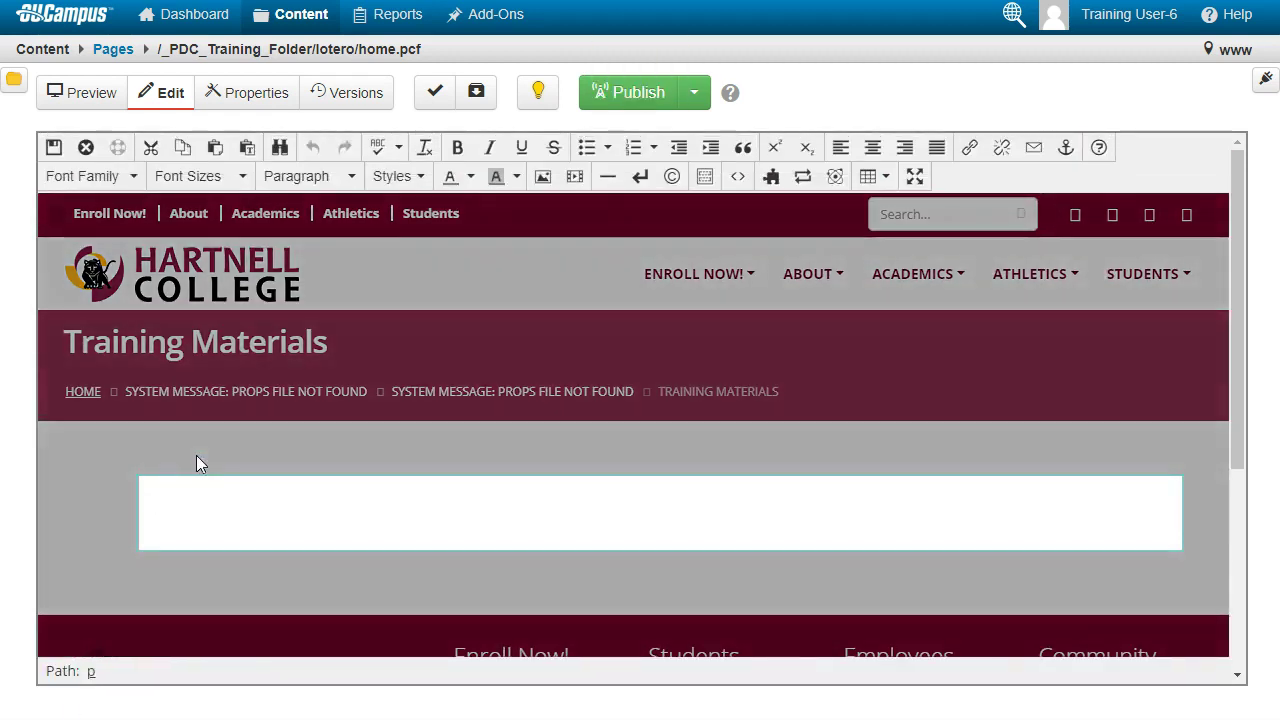
pyautogui.write('Here is a change!')
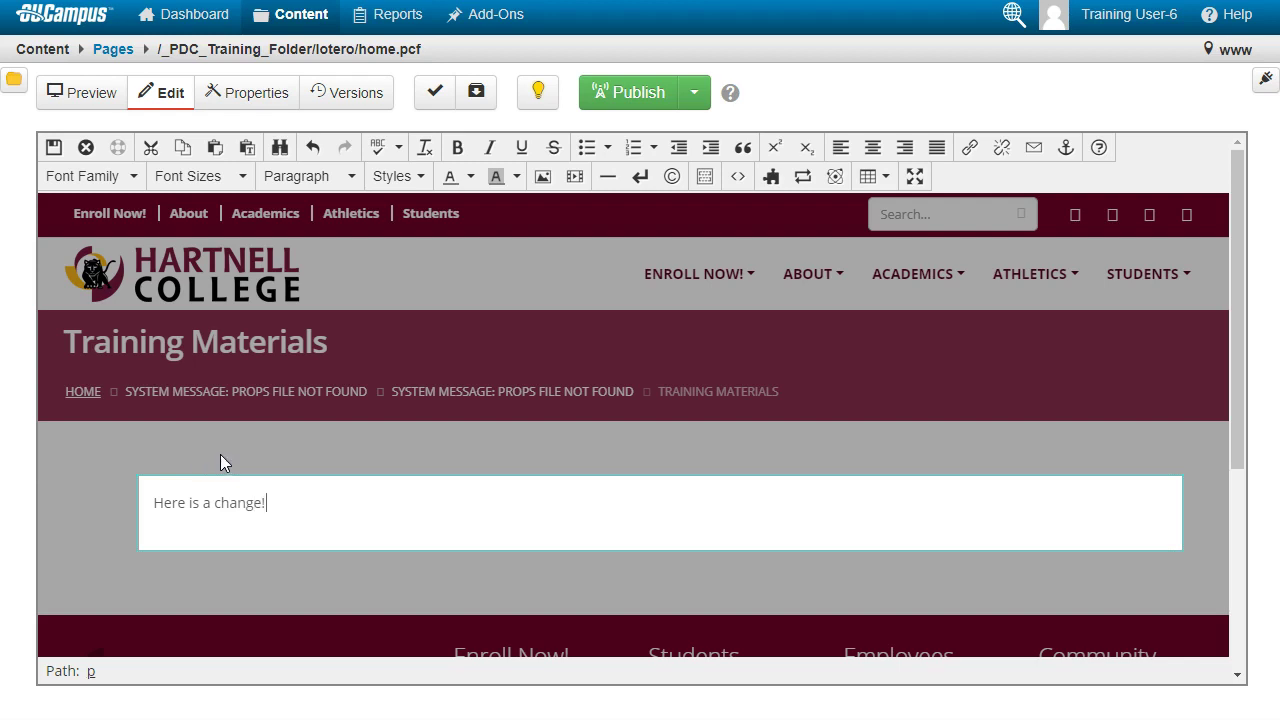
pyautogui.click(54, 147)
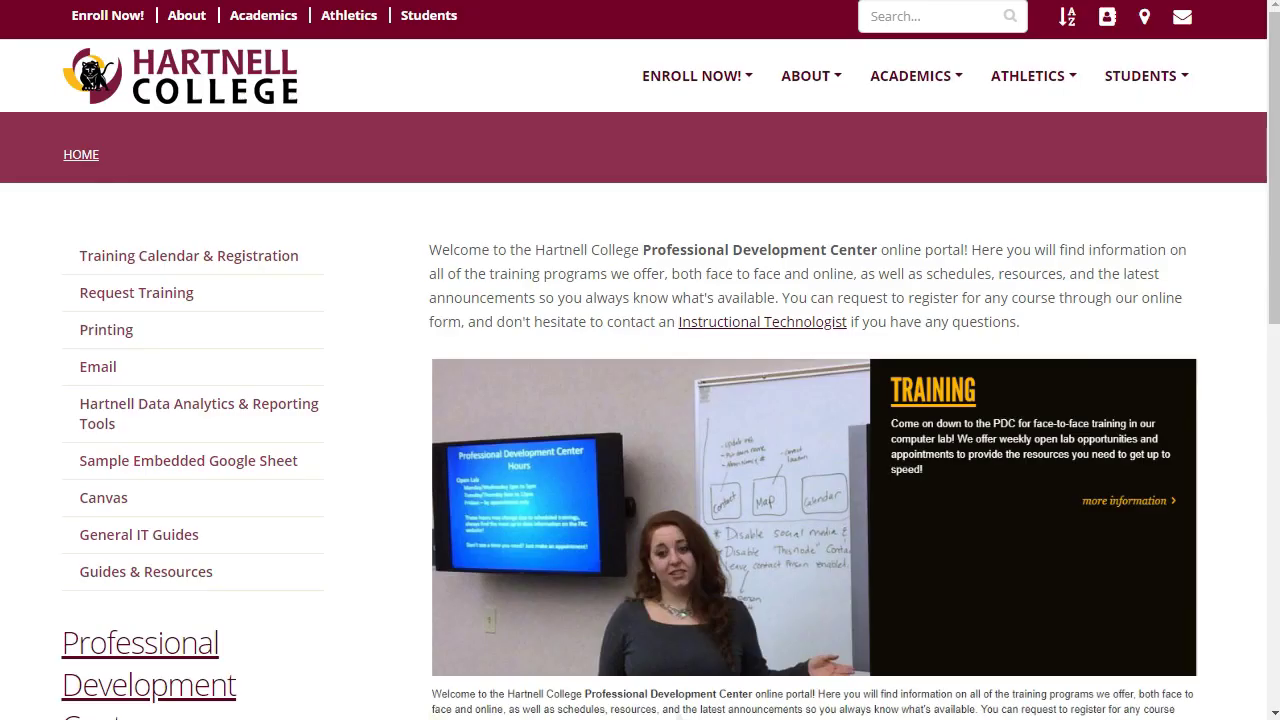
# - Enter OU Campus from the footer of the public Professional Development Center page and examine the lock on home.pcf
pyautogui.scroll(-10, 600, 316)
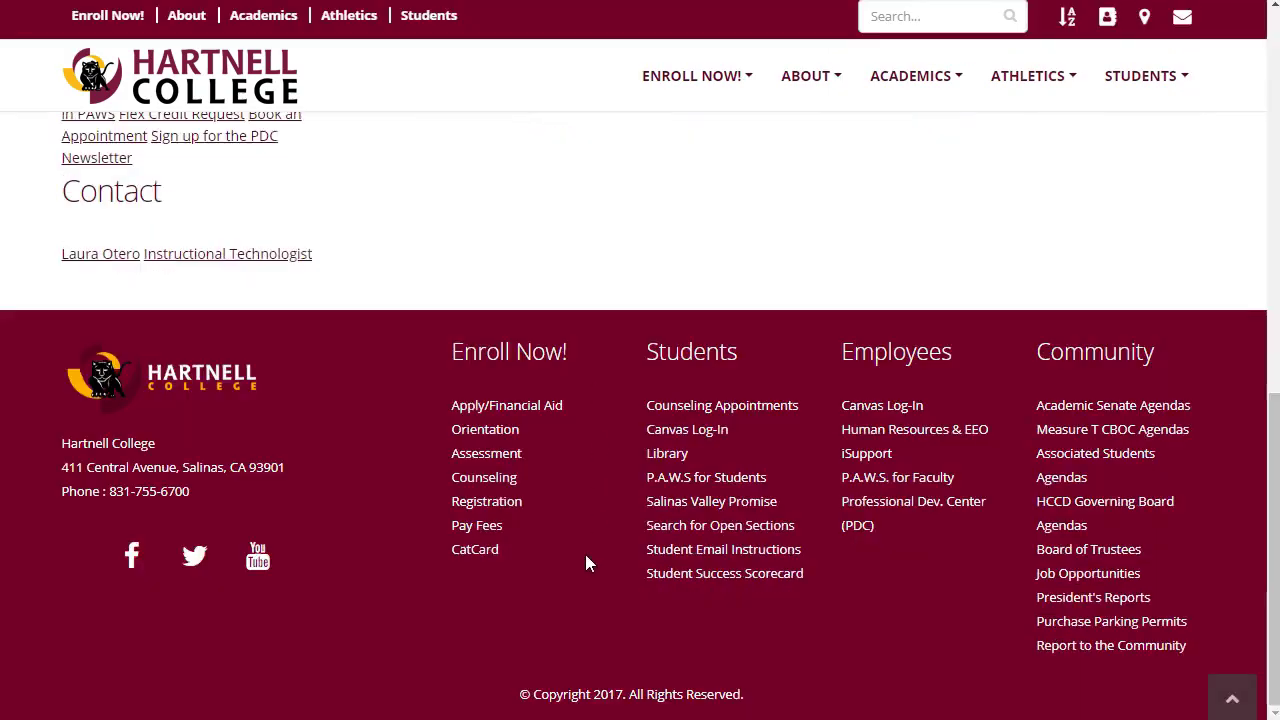
pyautogui.click(523, 694)
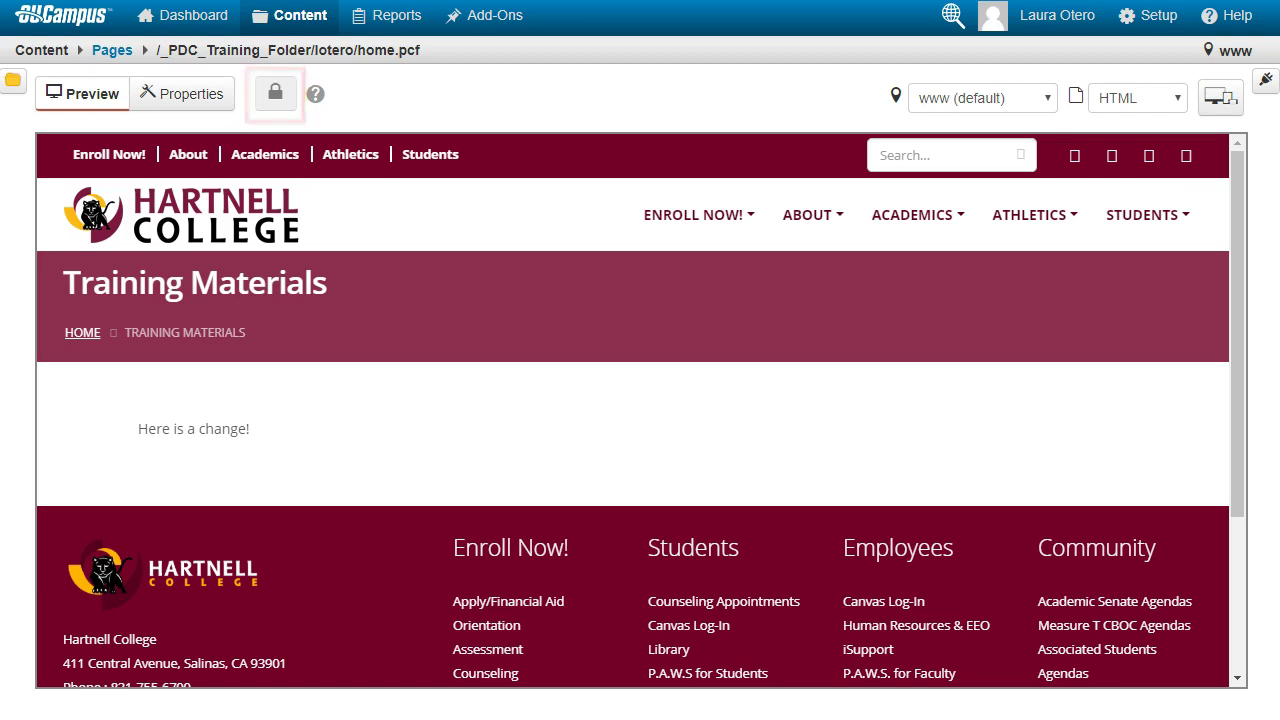
pyautogui.moveTo(270, 104)
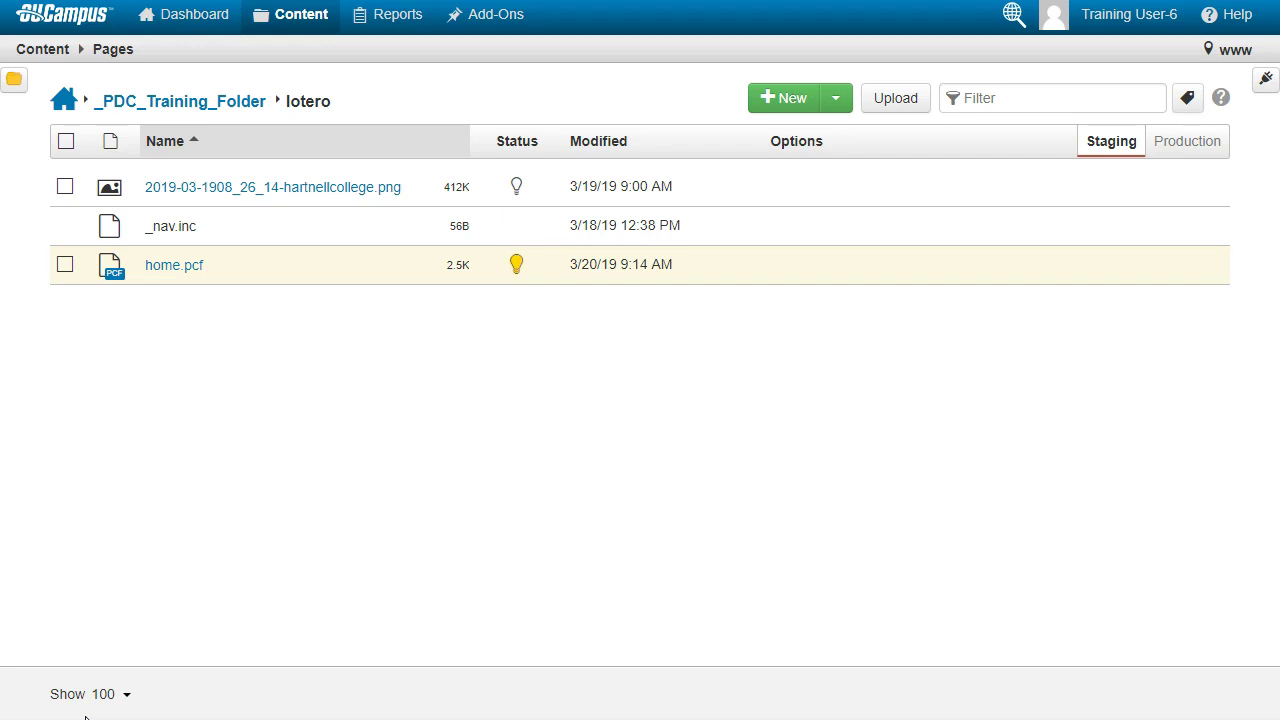
# - Check in home.pcf from the file list and open the page for editing
pyautogui.click(516, 268)
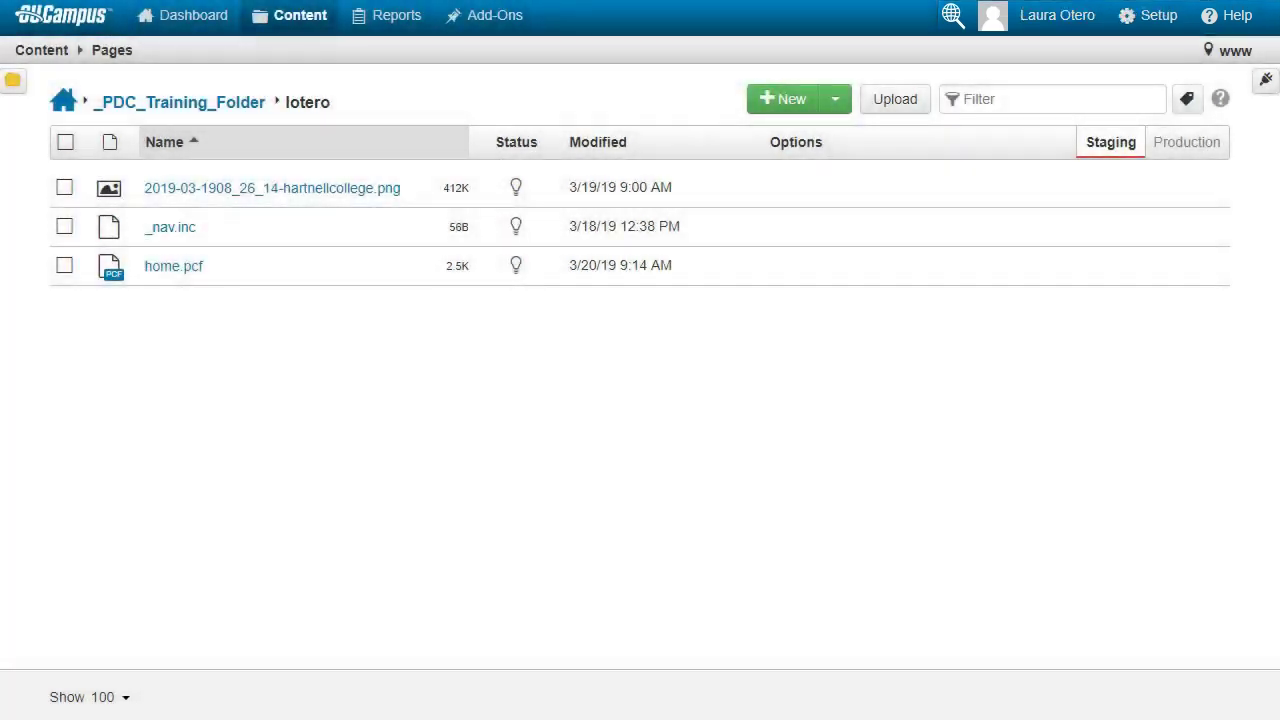
pyautogui.click(175, 266)
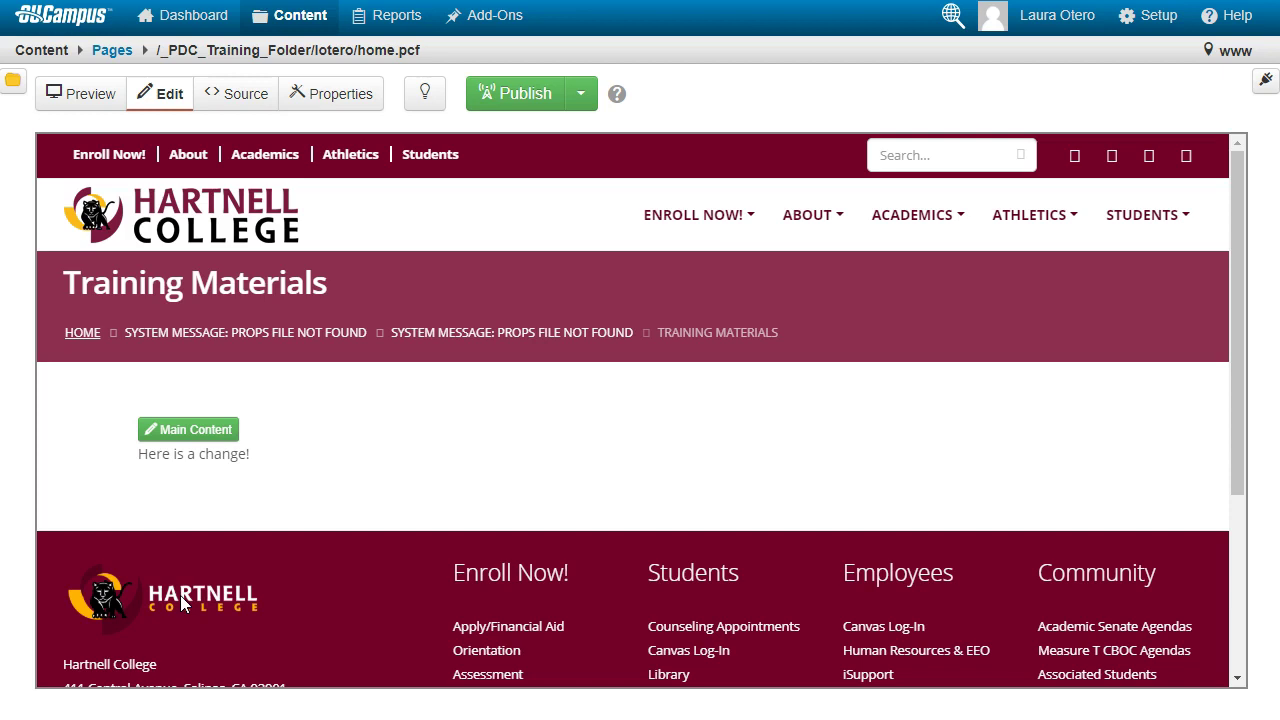
# - Add a second paragraph reading "Here is another change!" to the page's main content
pyautogui.click(187, 431)
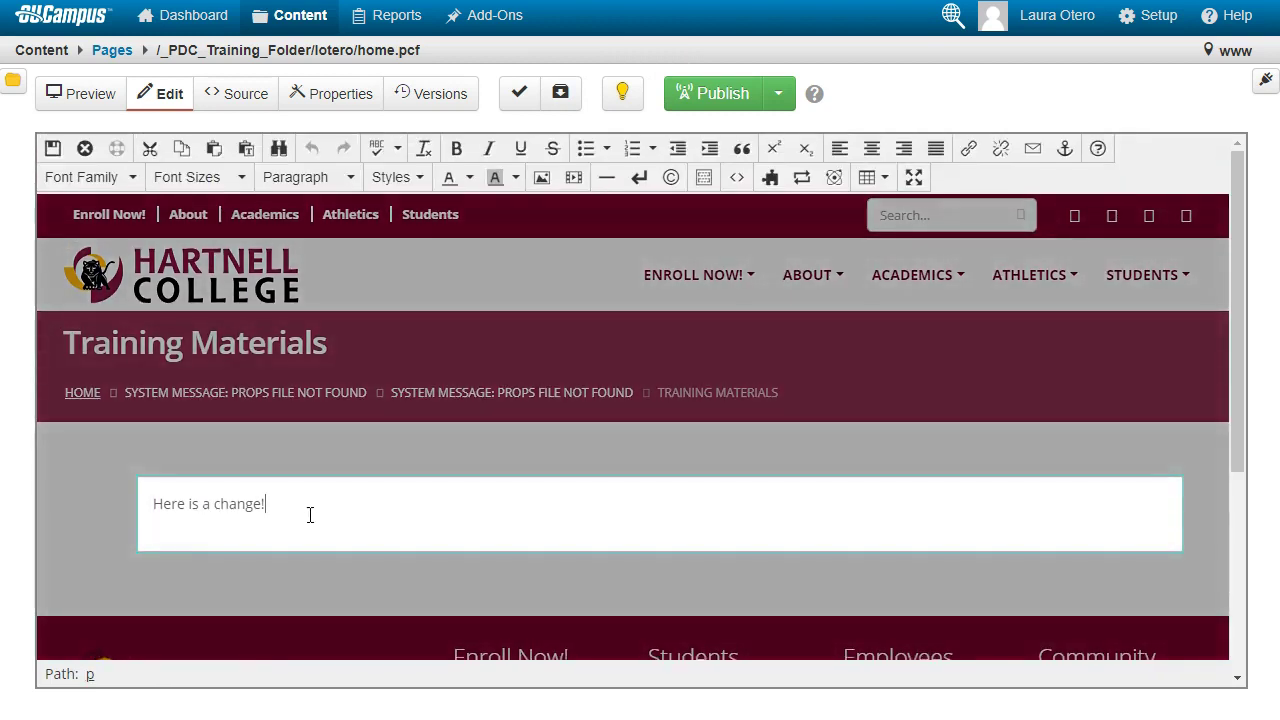
pyautogui.press('Return')
pyautogui.write('Here is another chan')
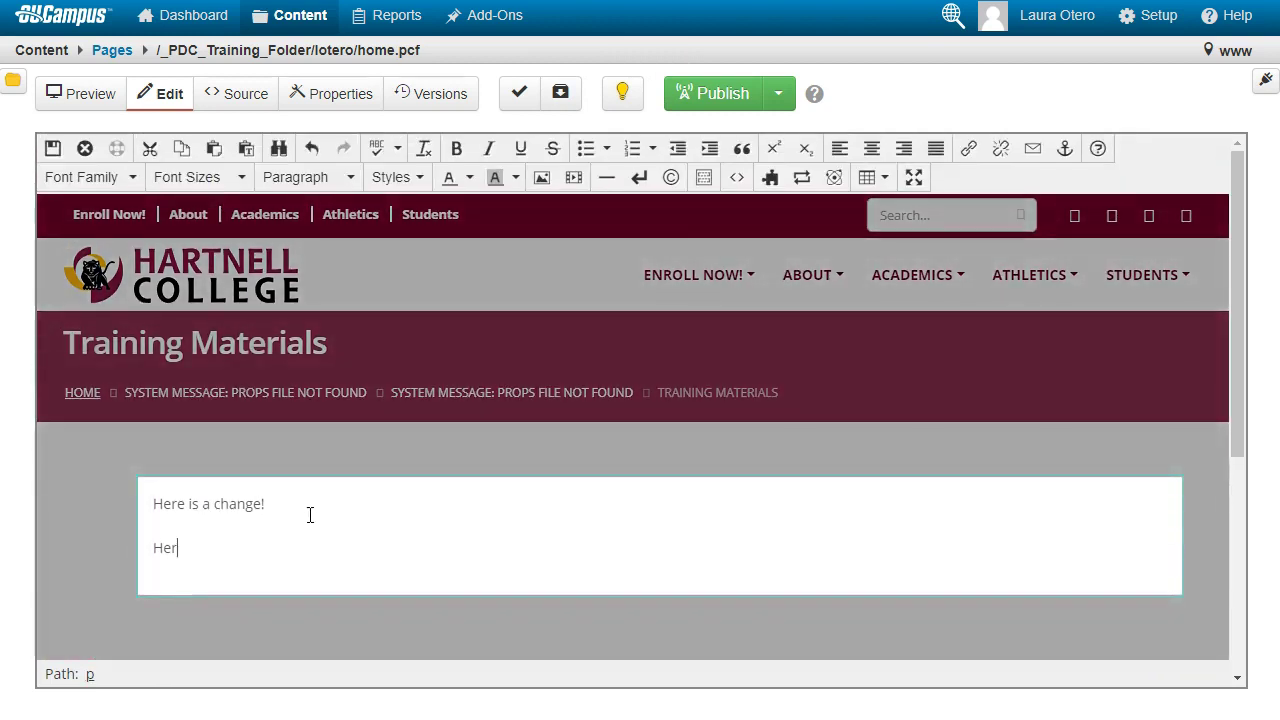
pyautogui.write('ge!')
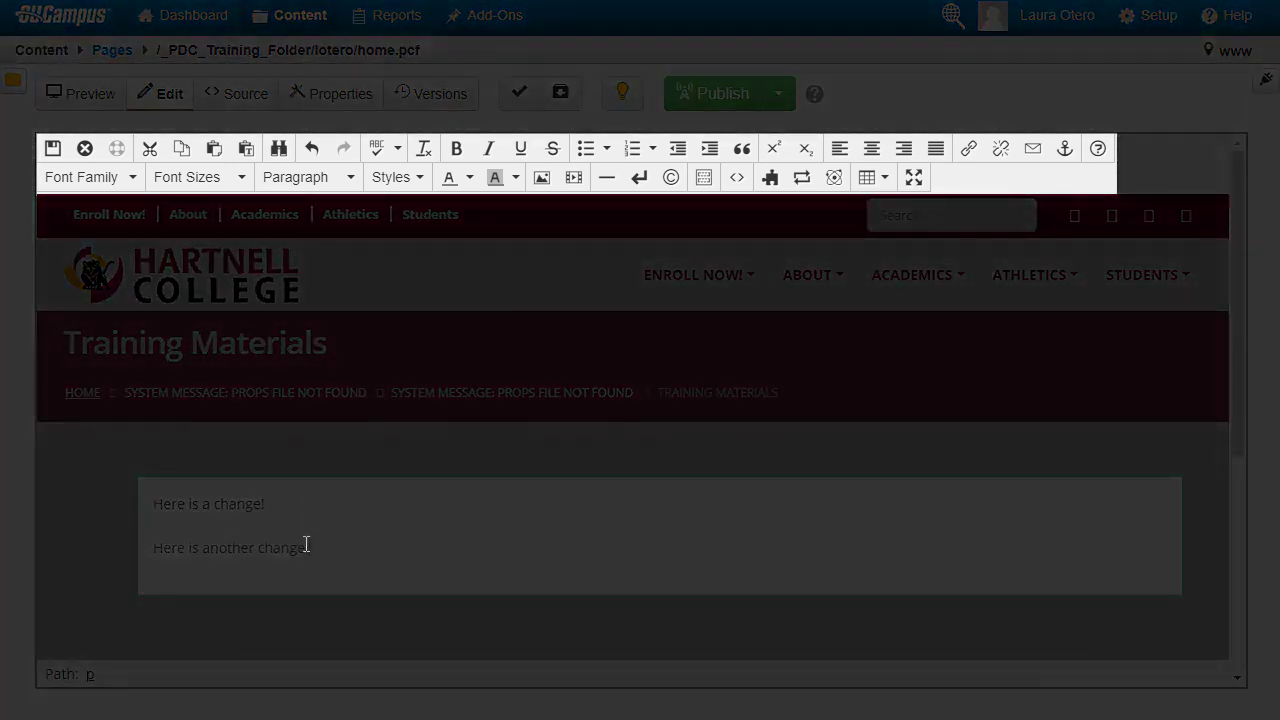
# - In the second paragraph, make the word "change" bold and the word "Here" italic
pyautogui.doubleClick(282, 547)
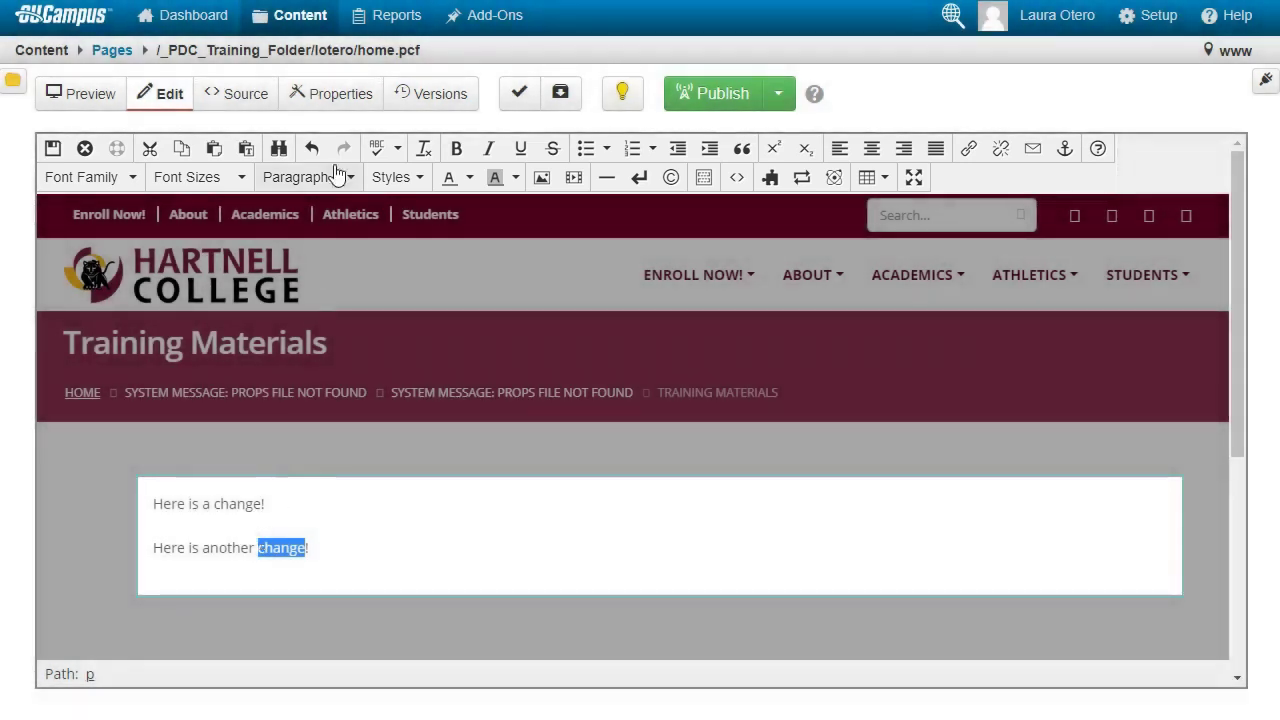
pyautogui.click(456, 148)
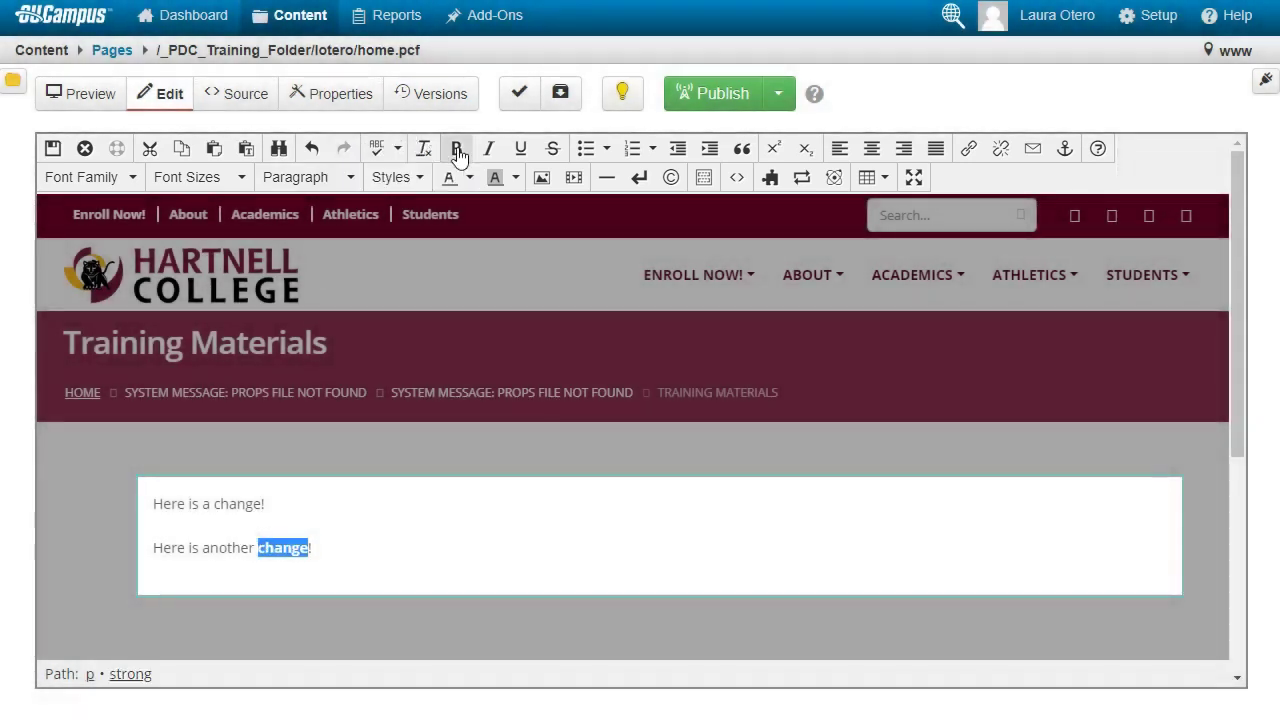
pyautogui.click(221, 547)
pyautogui.doubleClick(162, 547)
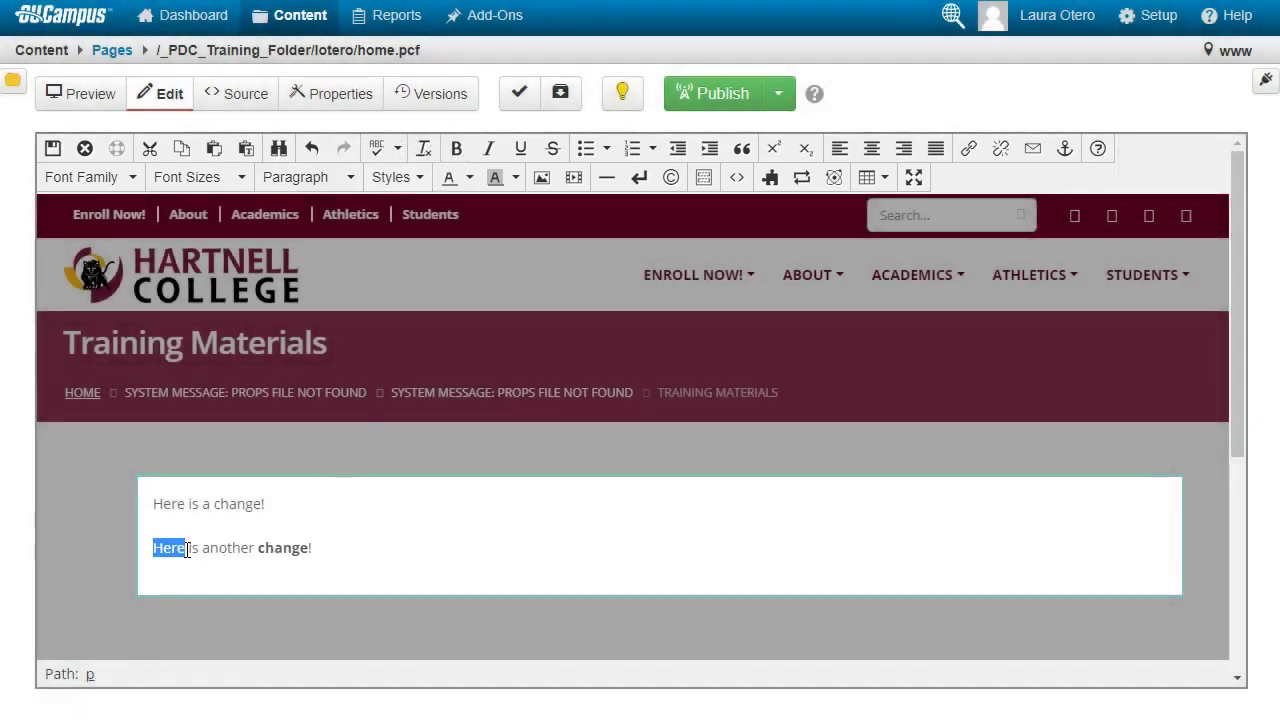
pyautogui.click(488, 148)
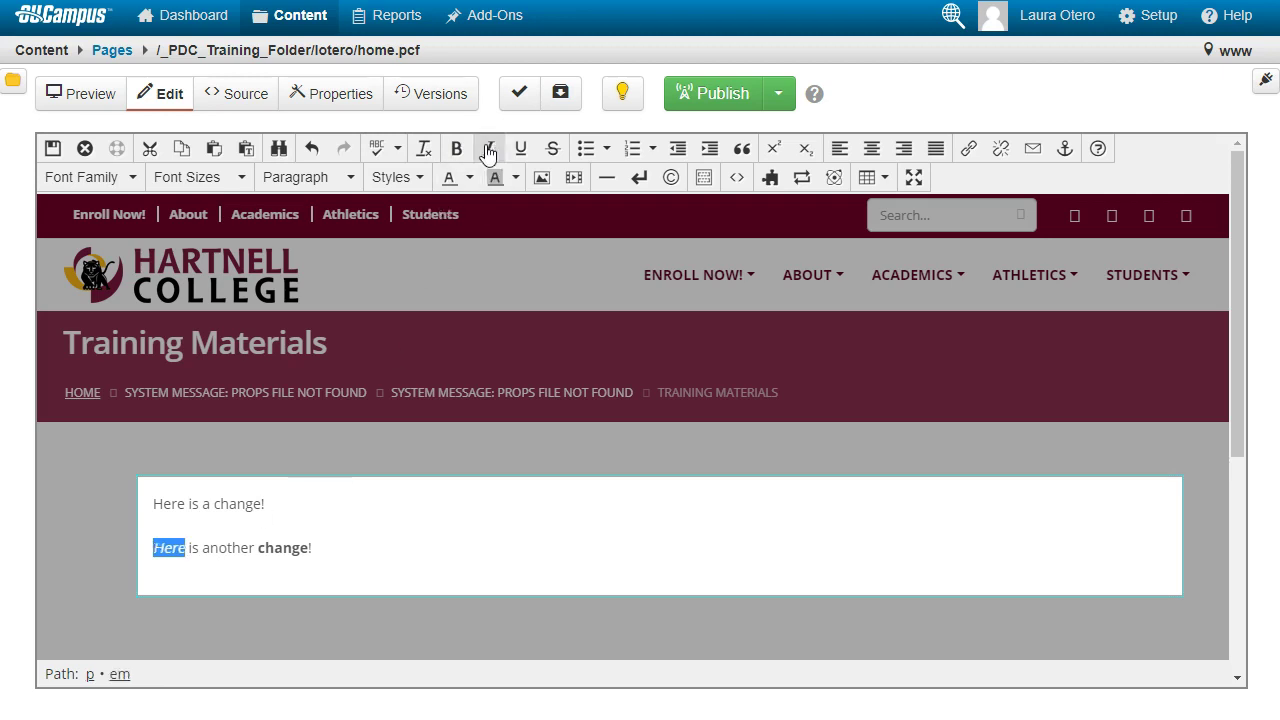
# - Below the second paragraph, add "Here is a list:" followed by a numbered list of Item one, Item two and Item three
pyautogui.click(359, 534)
pyautogui.write('Here is a list:')
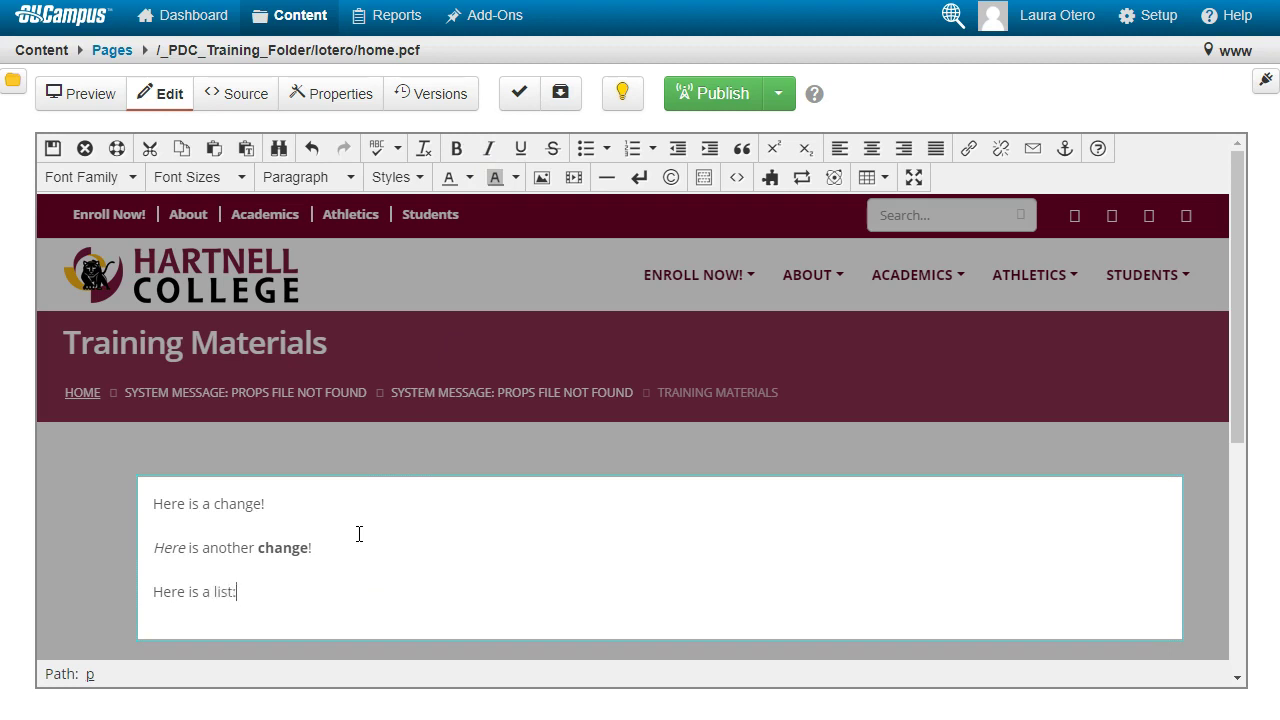
pyautogui.press('Return')
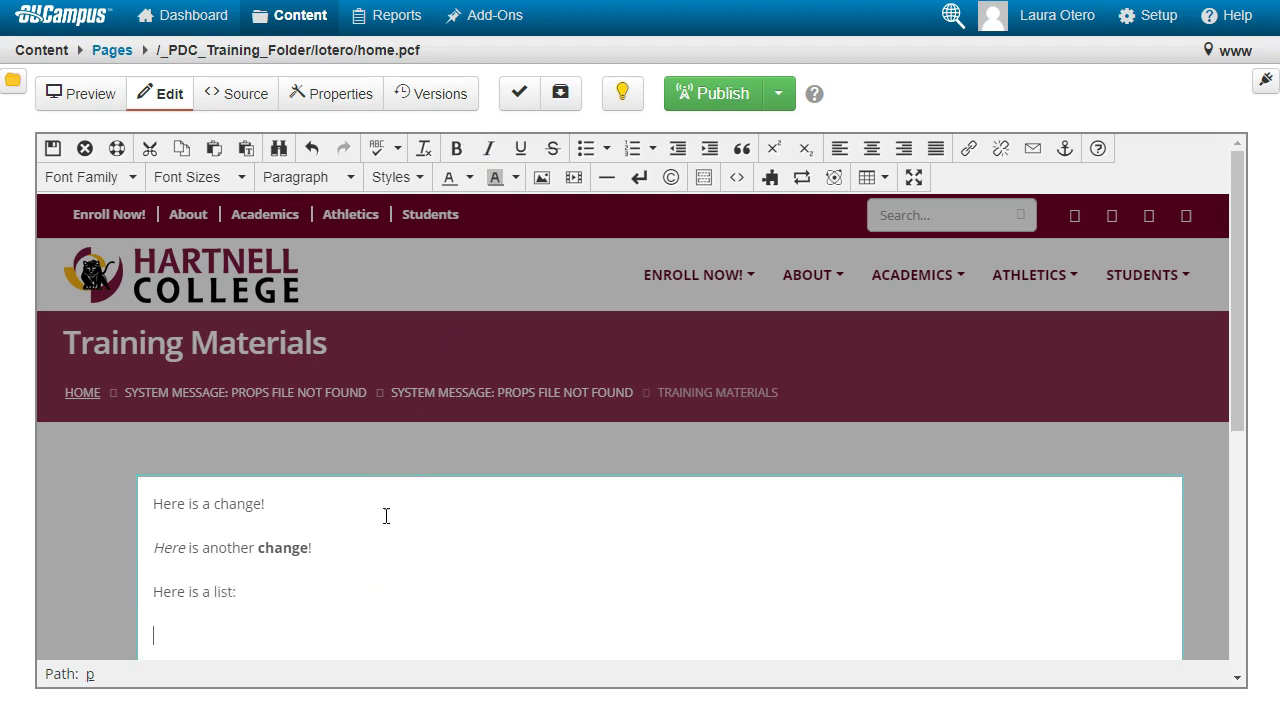
pyautogui.click(630, 149)
pyautogui.write('Item one')
pyautogui.press('Return')
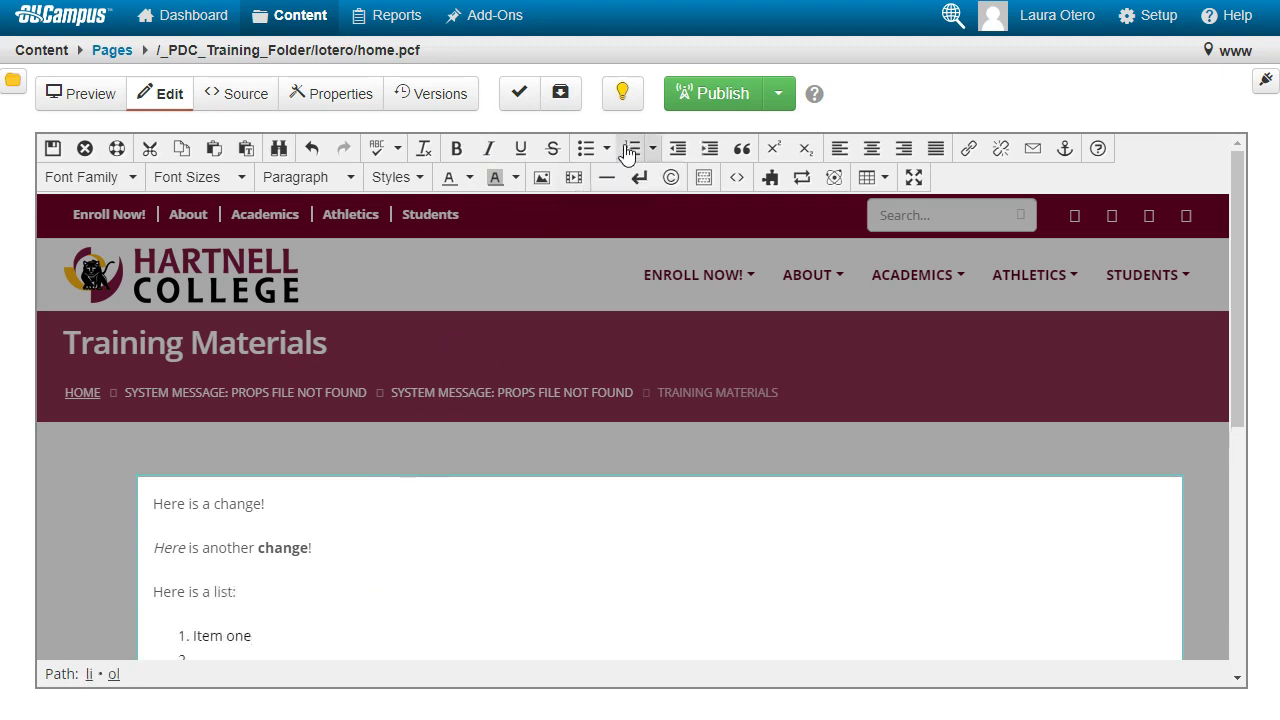
pyautogui.scroll(-3, 645, 232)
pyautogui.write('Item two')
pyautogui.press('Return')
pyautogui.write('Item three')
pyautogui.press('Return')
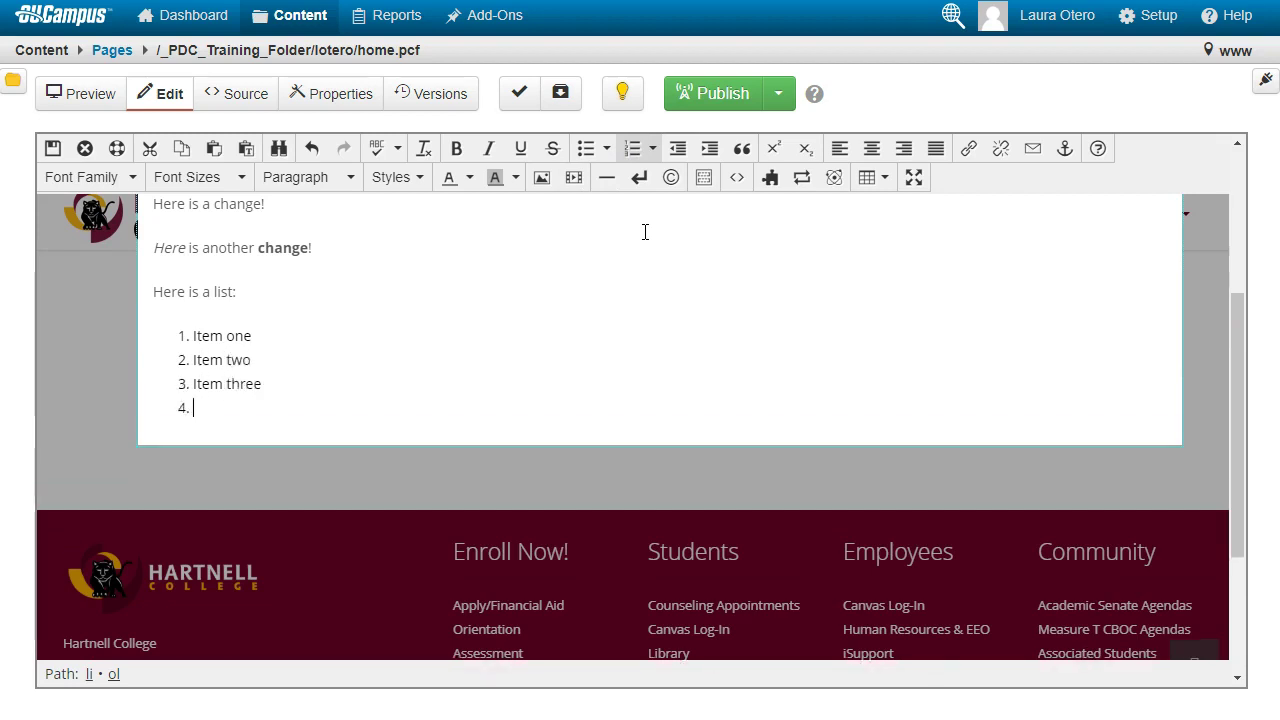
pyautogui.press('Return')
# - Add the line "Bullet points:" with a bulleted item "Bullet one (etc.)" beneath the numbered list and save the content
pyautogui.write('Bullet points:')
pyautogui.press('Return')
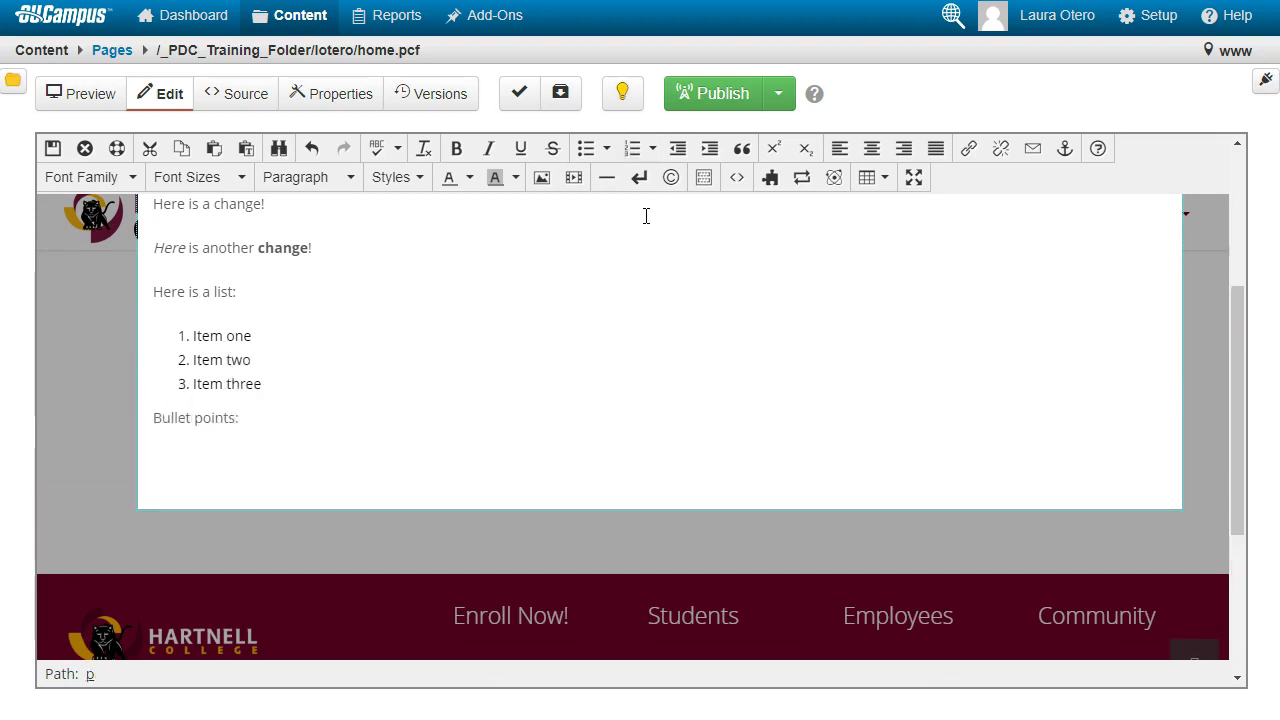
pyautogui.click(587, 149)
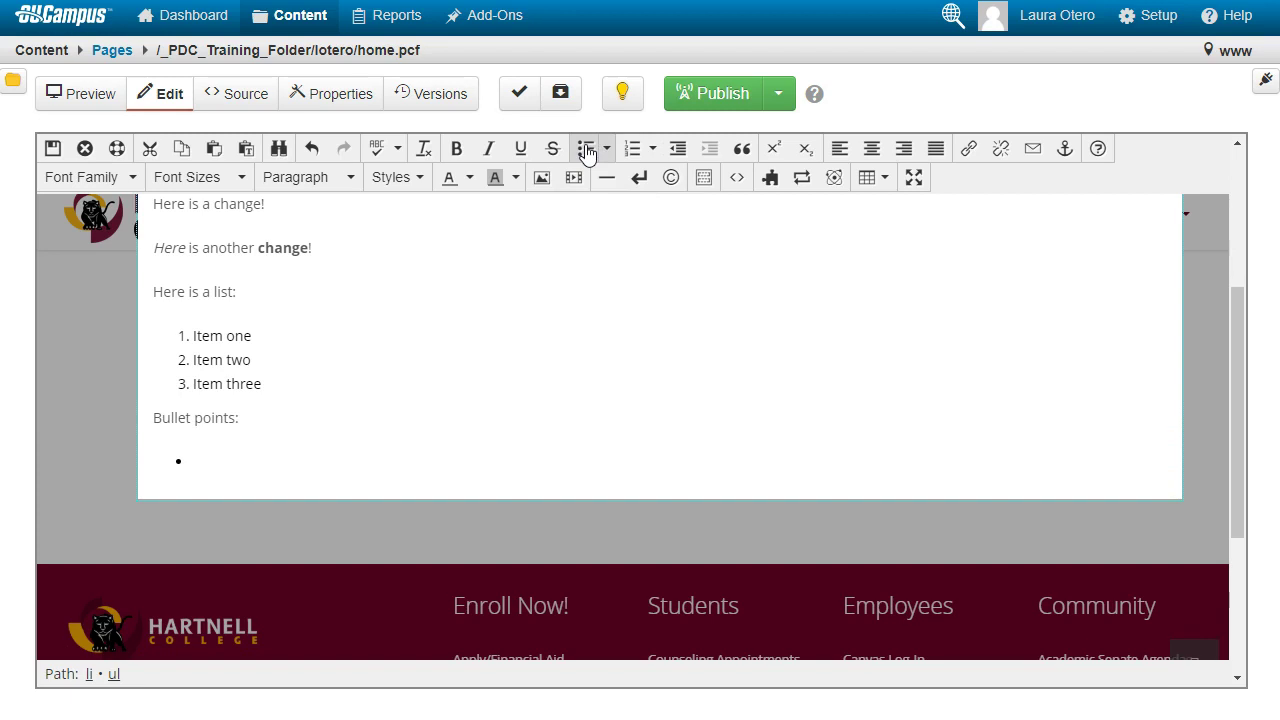
pyautogui.write('Bullet one (etc.)')
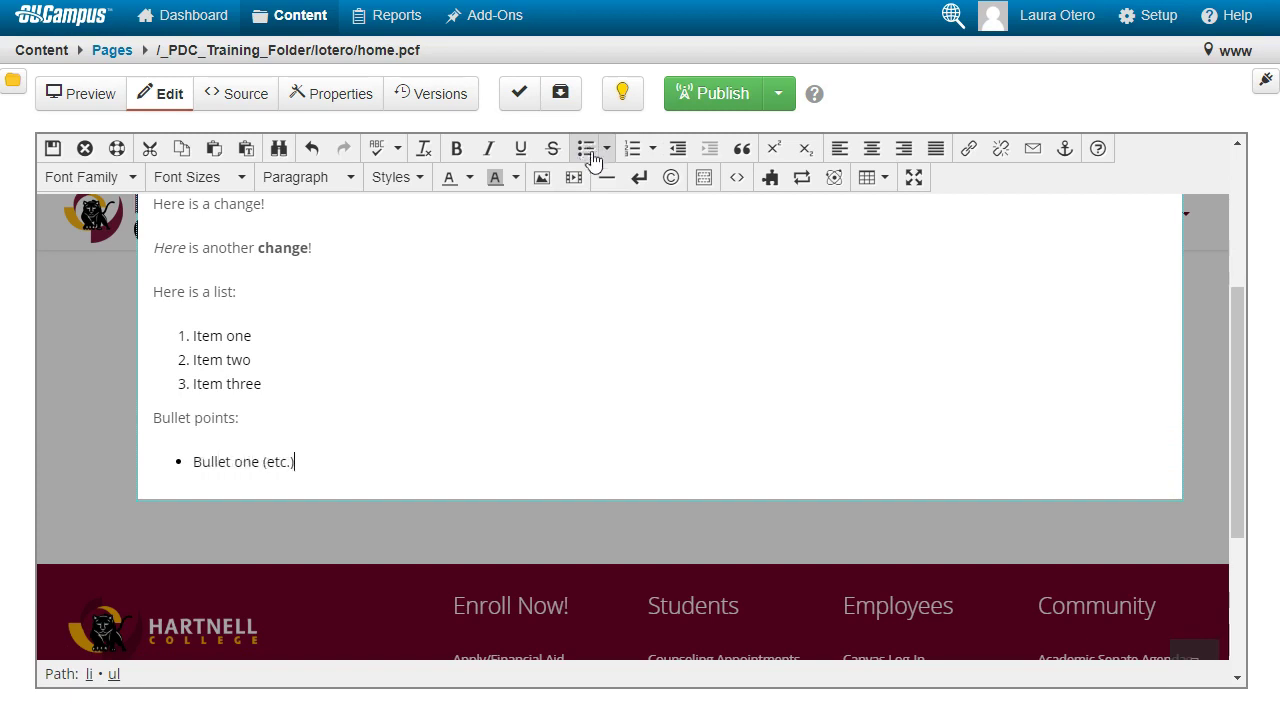
pyautogui.scroll(2, 660, 430)
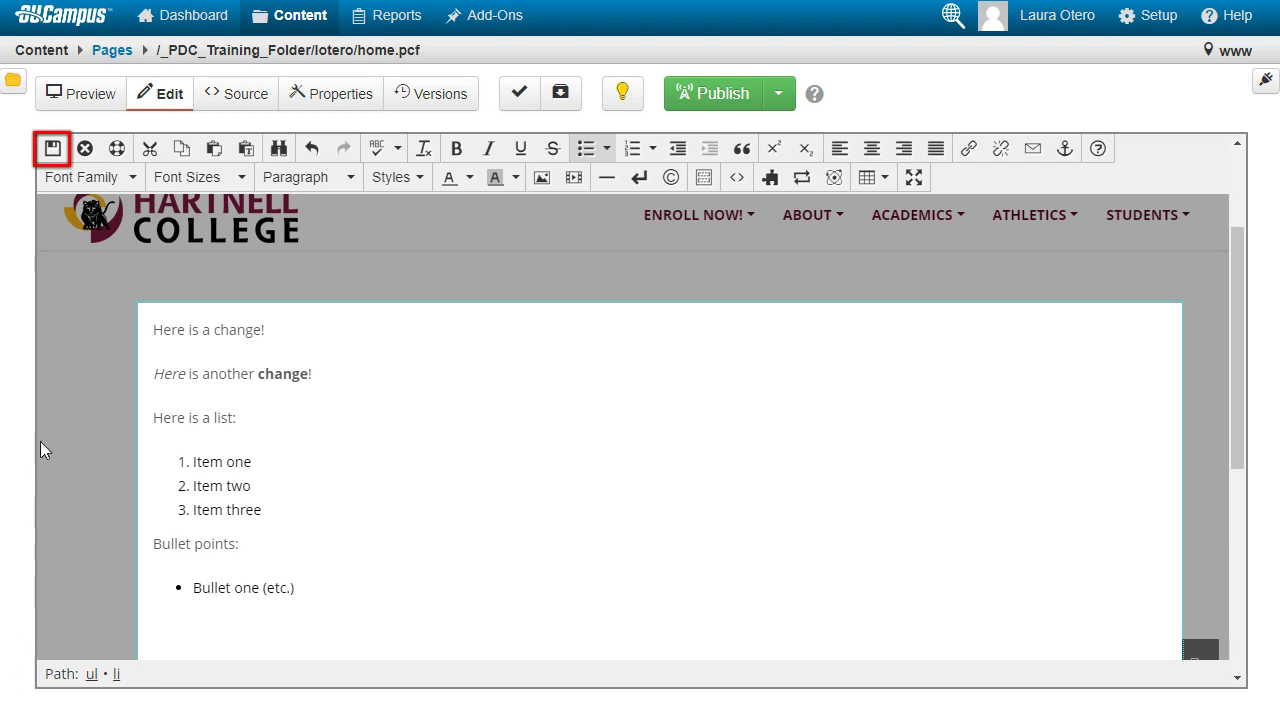
pyautogui.click(52, 150)
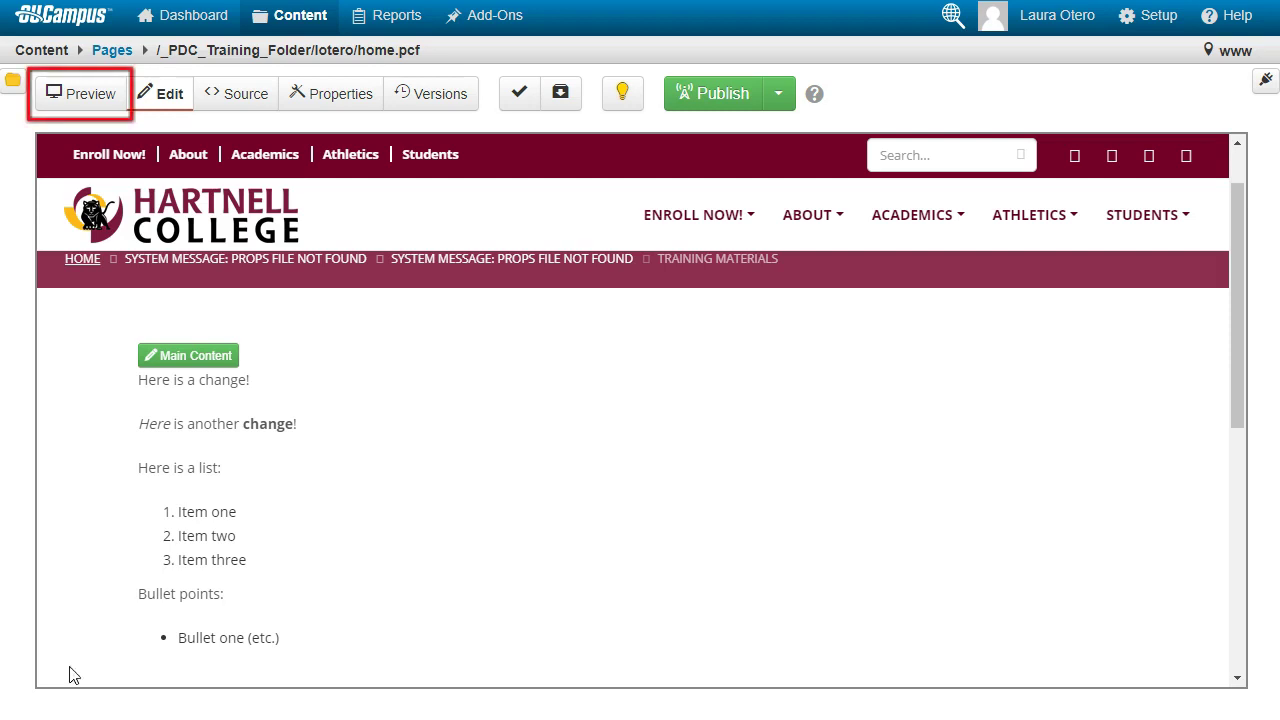
# - Preview the saved page and return to edit mode
pyautogui.click(90, 100)
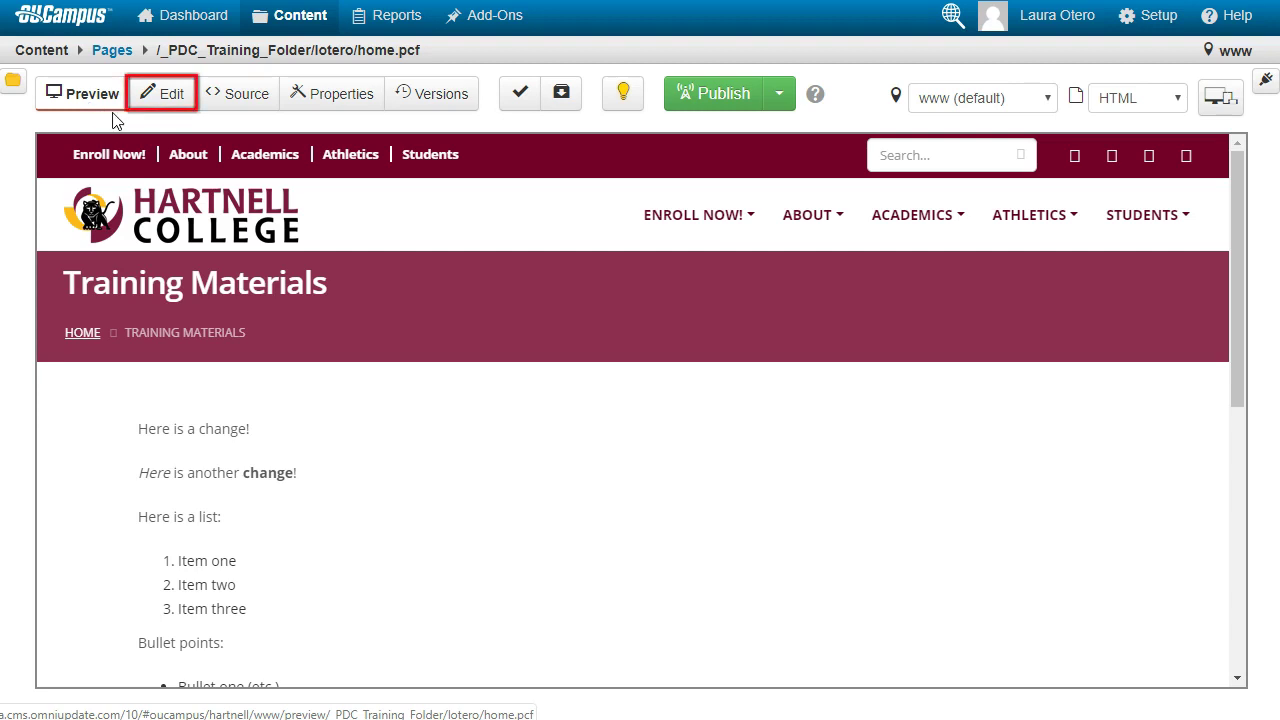
pyautogui.click(163, 106)
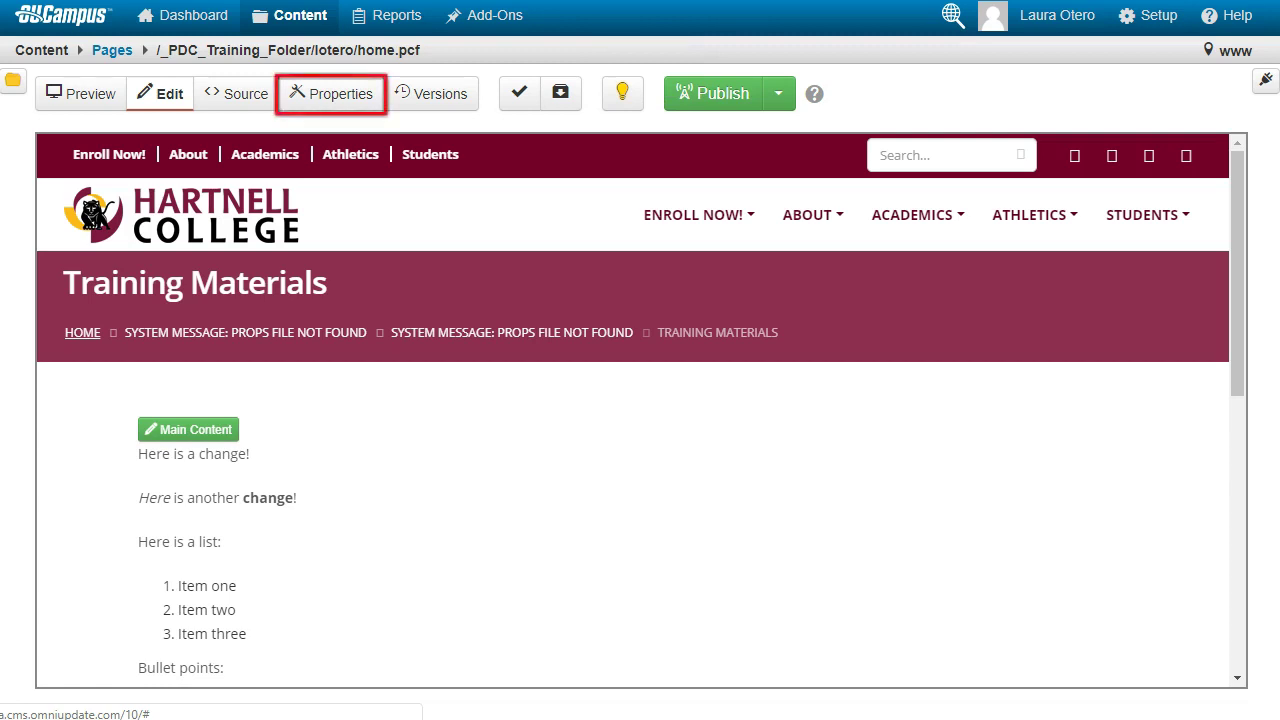
# - Review the page's parameters, its action log and its list of saved versions
pyautogui.click(320, 100)
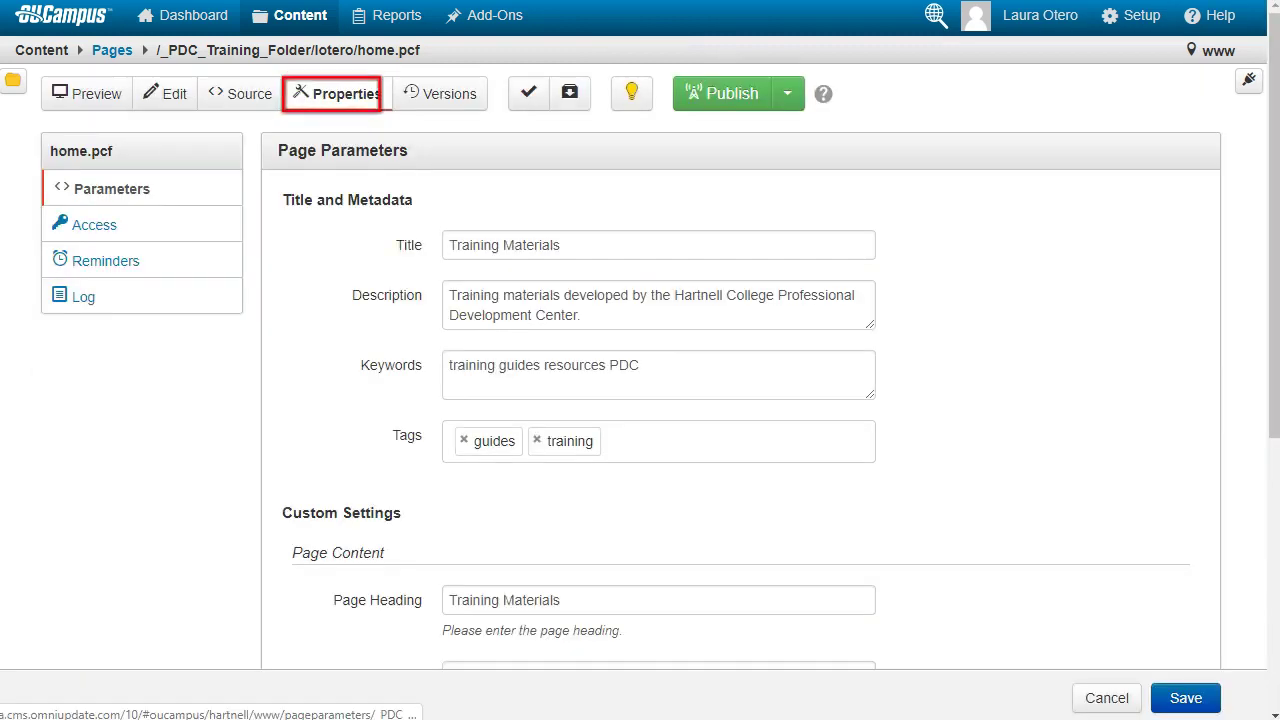
pyautogui.click(80, 308)
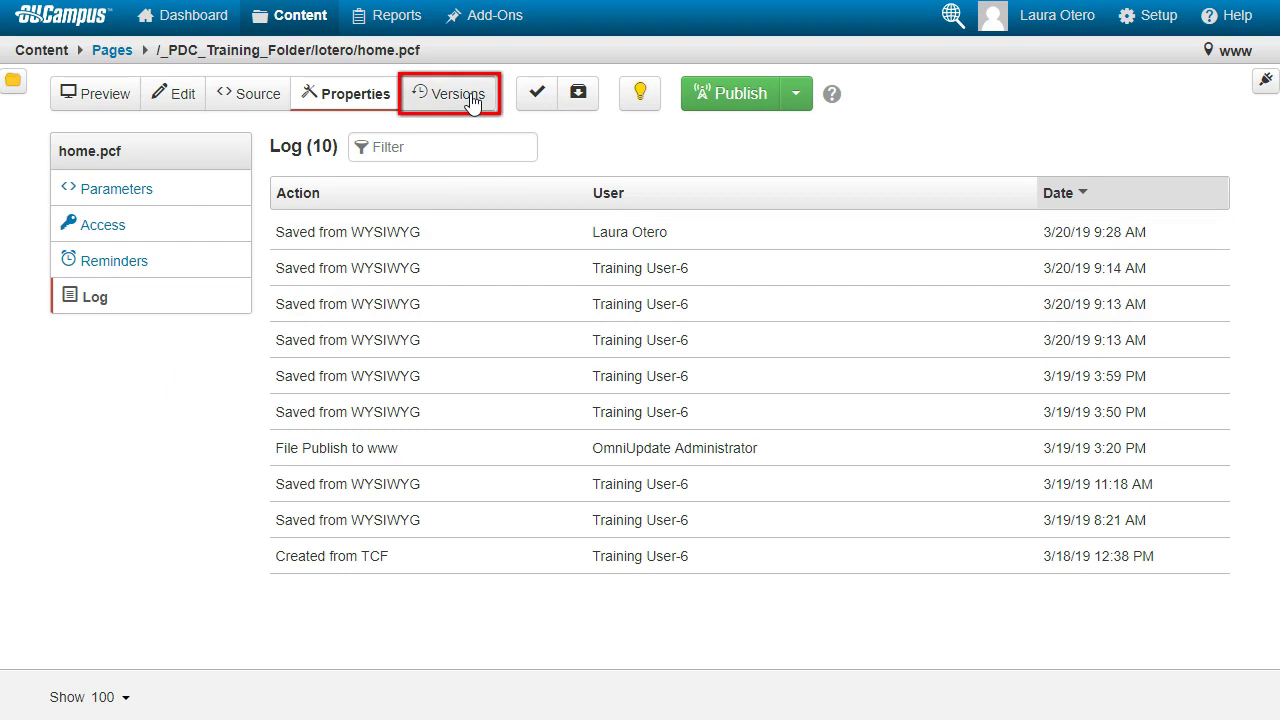
pyautogui.click(477, 100)
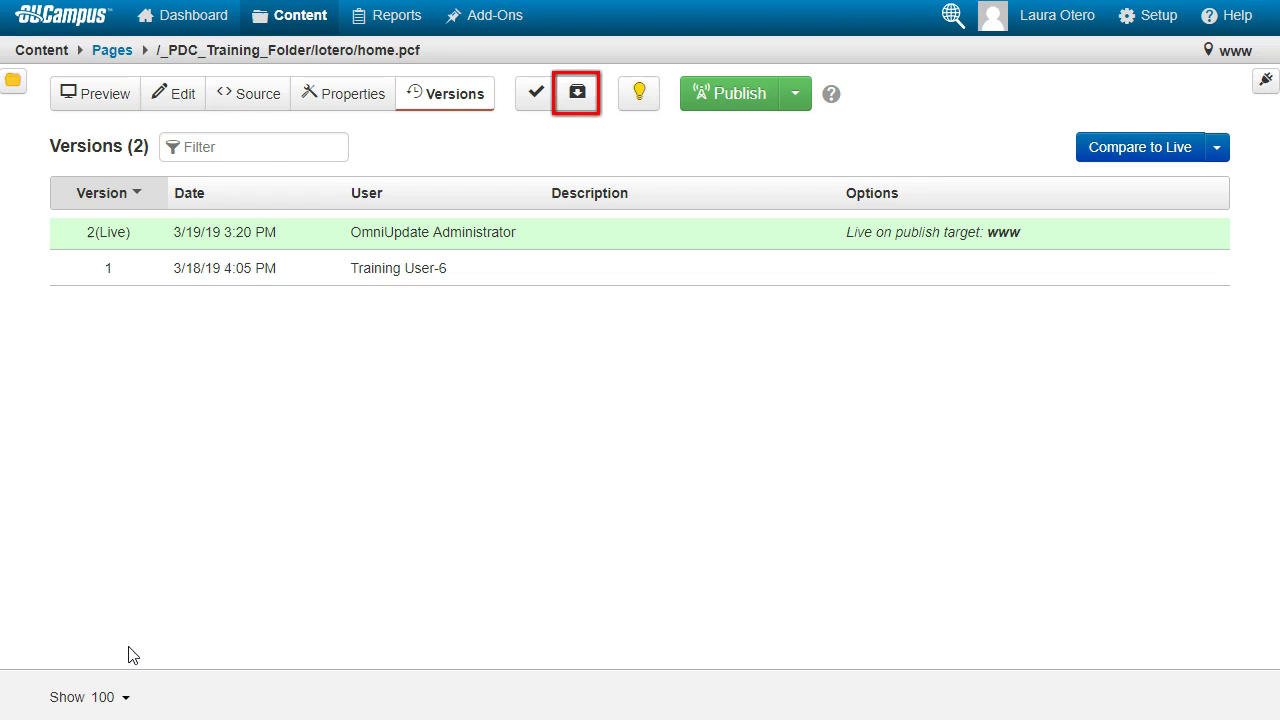
# - Save the current state of home.pcf as a version with the description "Draft 1"
pyautogui.click(578, 93)
pyautogui.write('Draft 1')
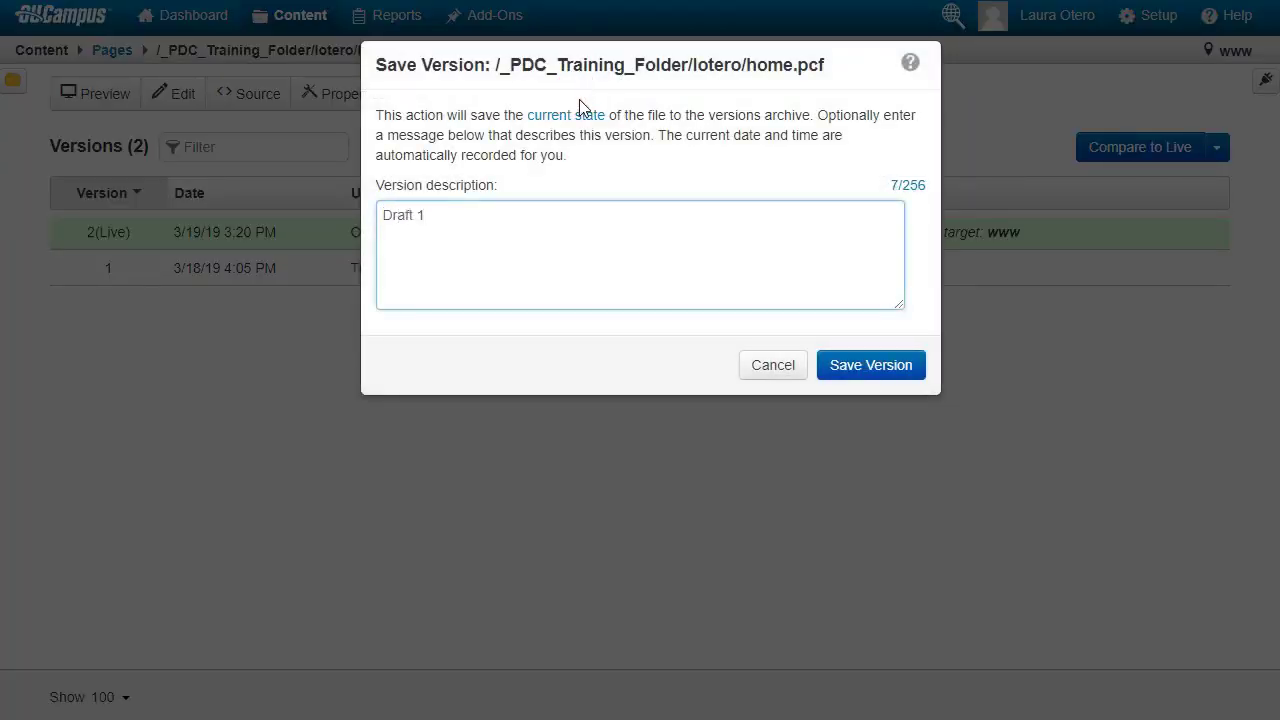
pyautogui.click(870, 366)
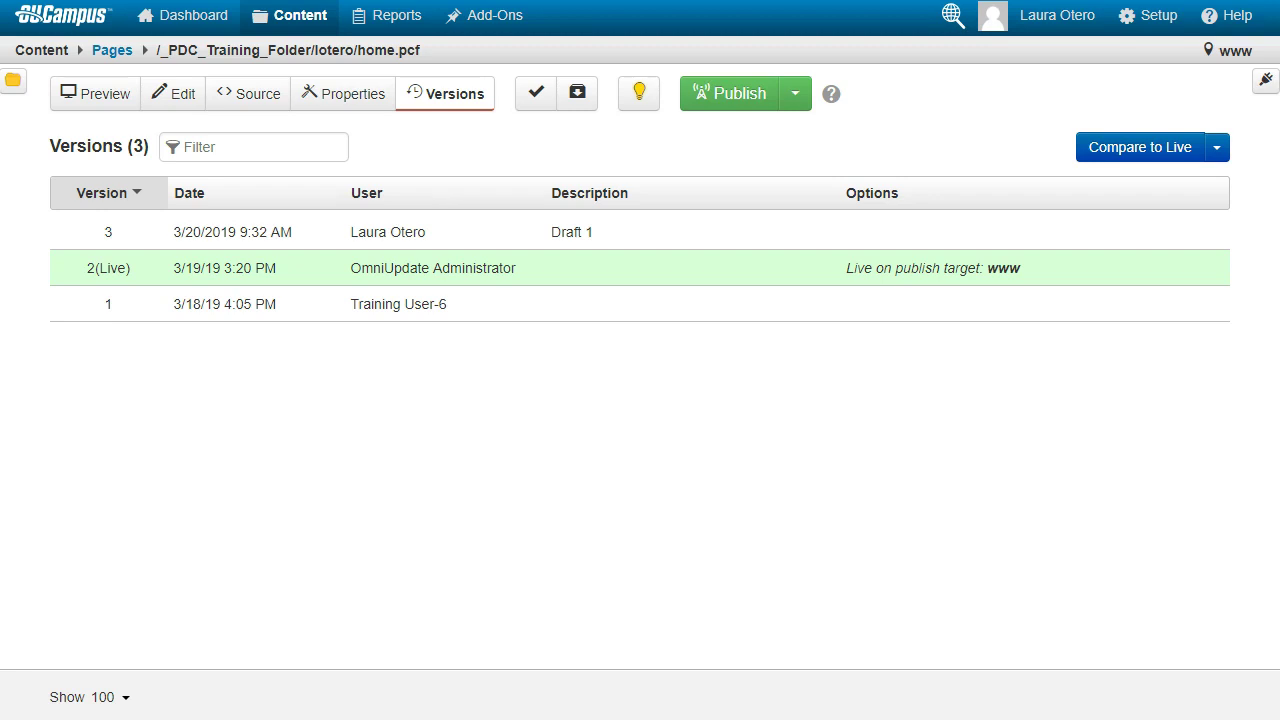
# - Edit the page's main content, start inserting an image and browse to the folder holding home.pcf inside _PDC_Training_Folder
pyautogui.click(176, 92)
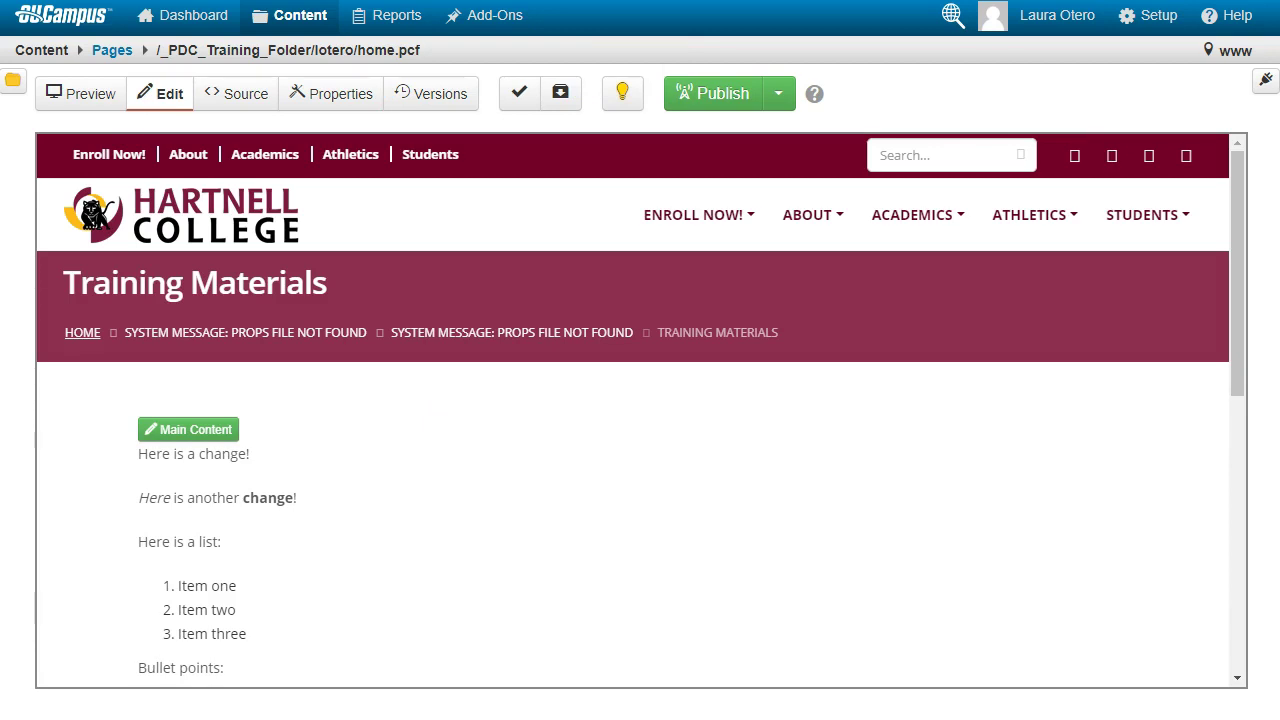
pyautogui.click(172, 438)
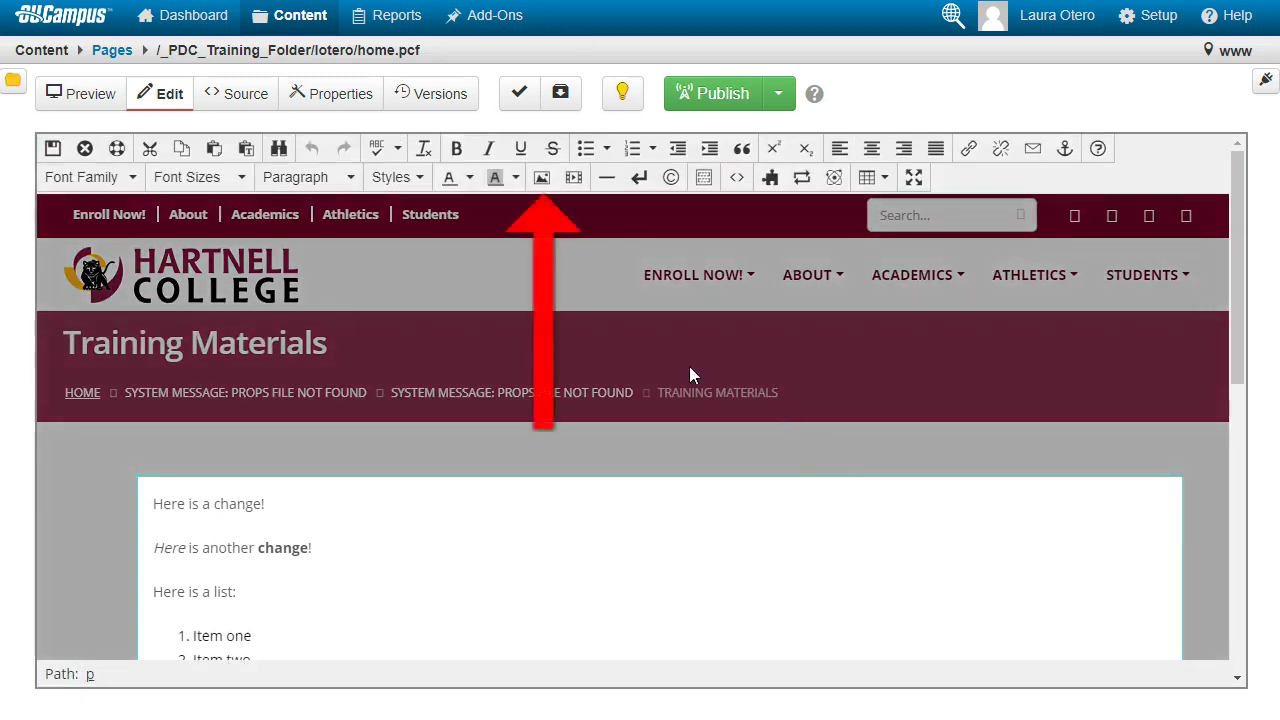
pyautogui.click(541, 179)
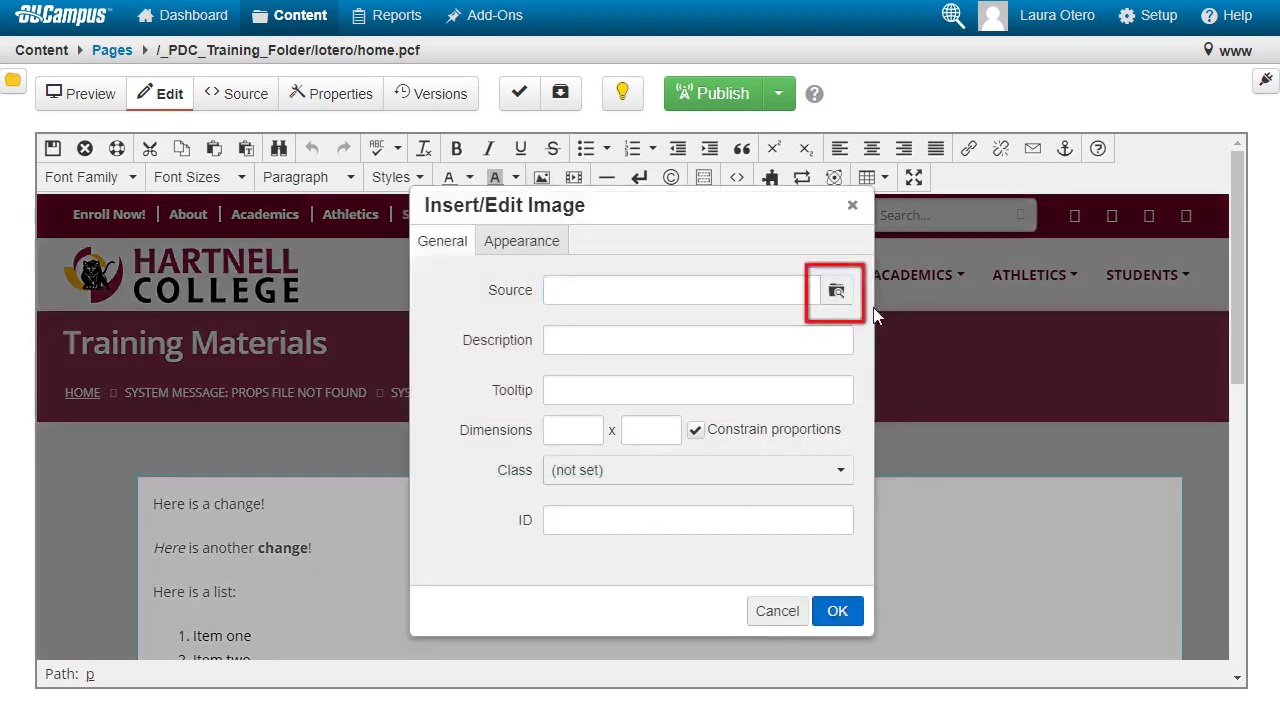
pyautogui.click(838, 294)
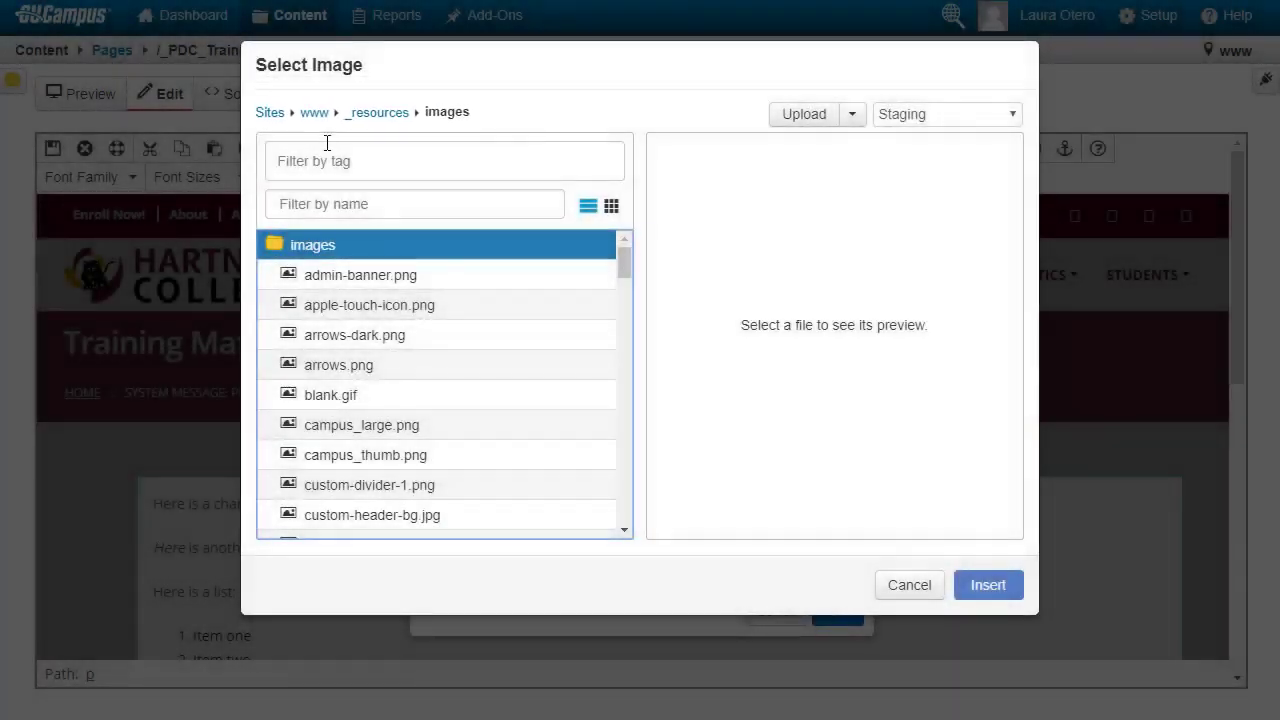
pyautogui.click(314, 113)
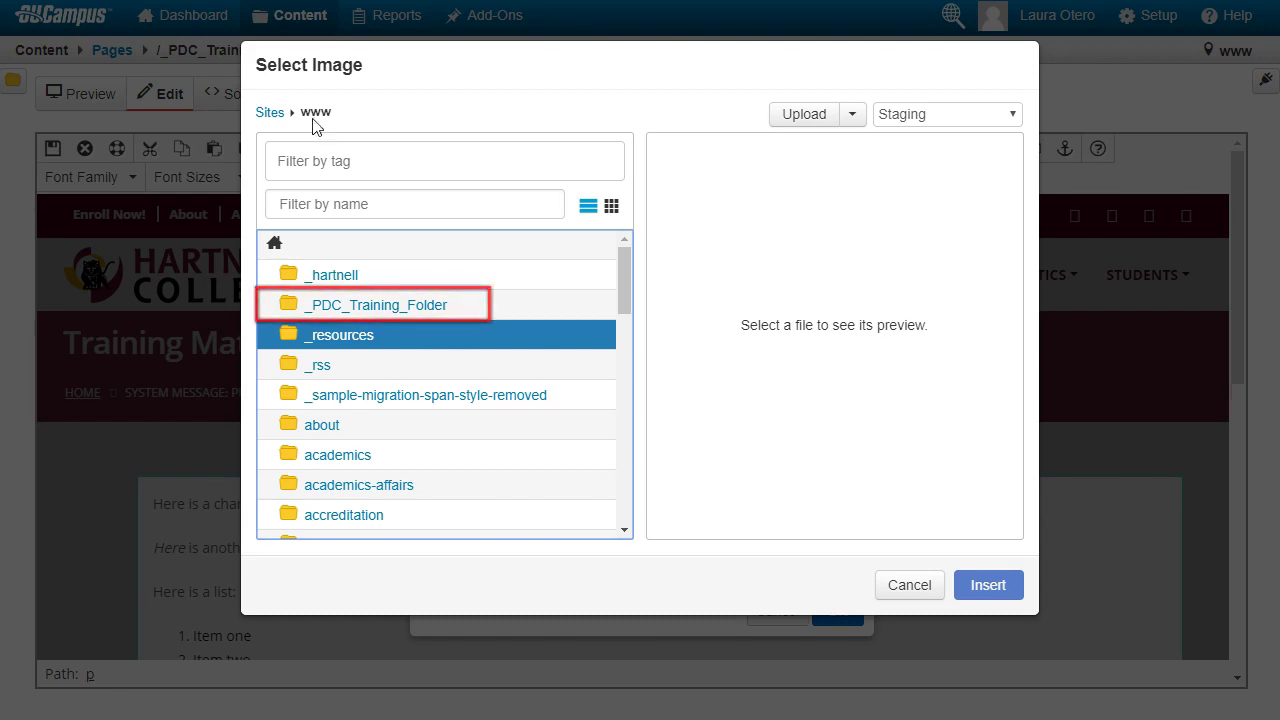
pyautogui.click(365, 315)
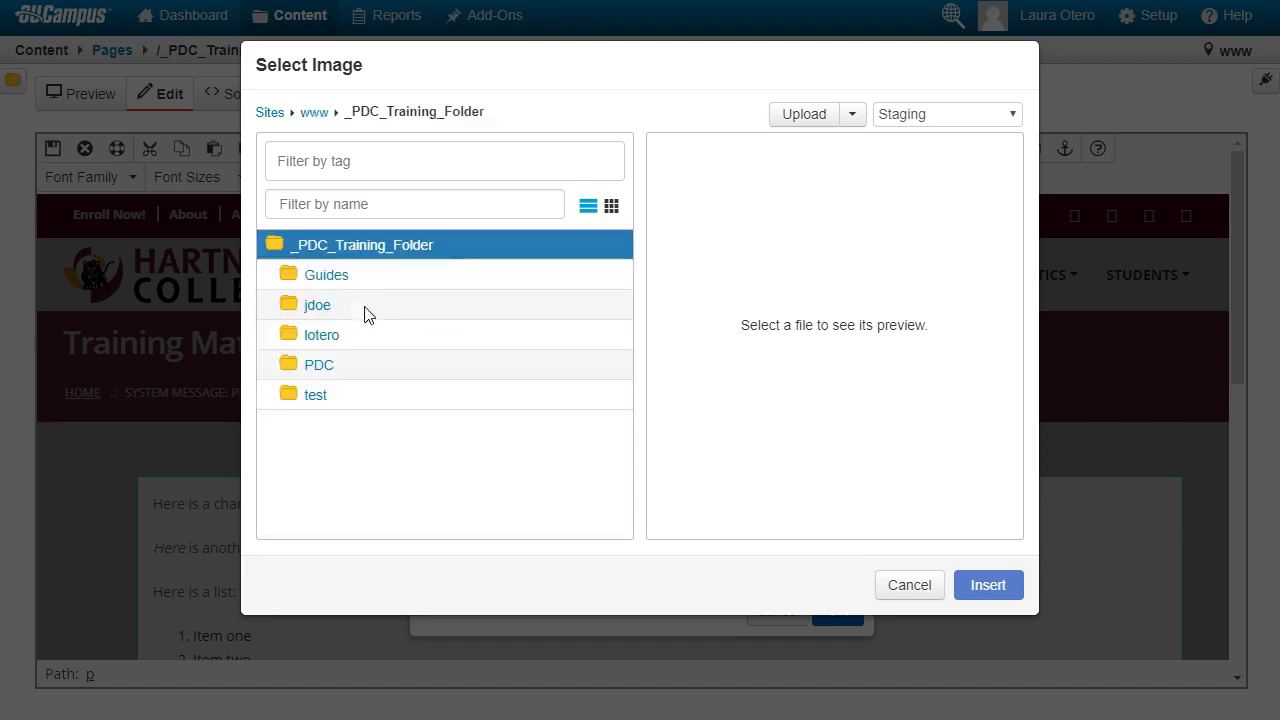
pyautogui.click(322, 336)
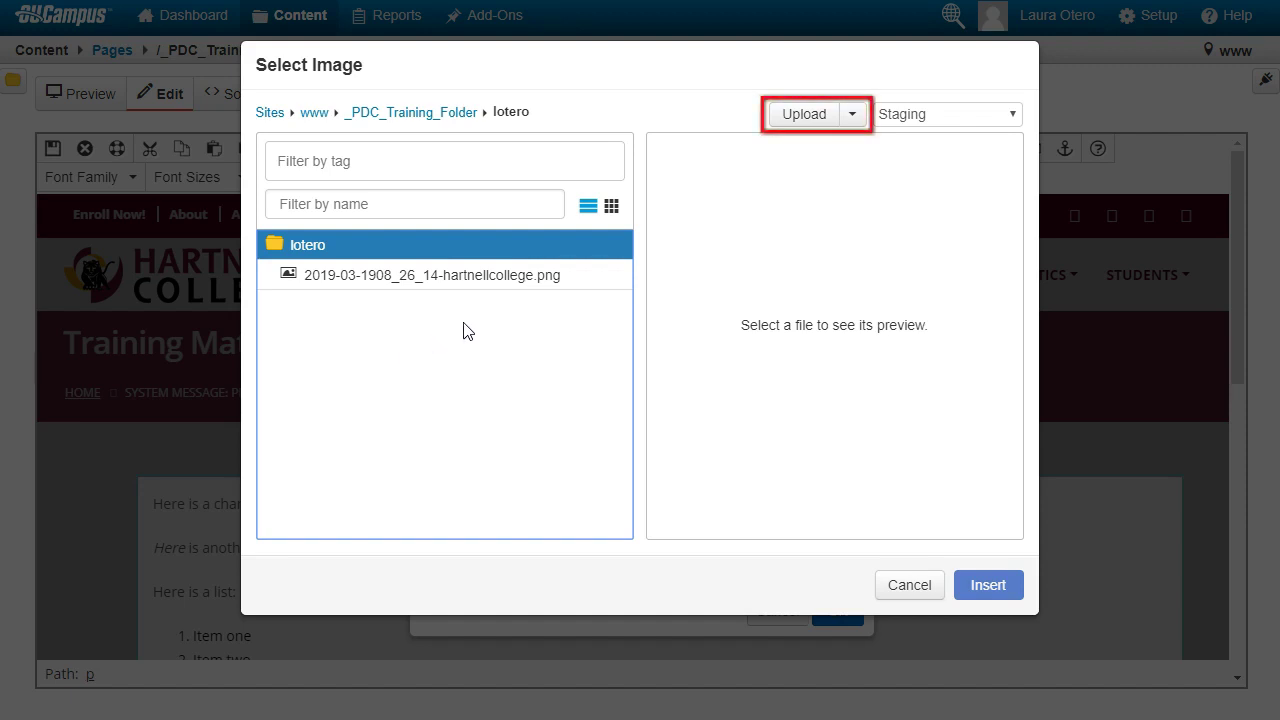
pyautogui.click(824, 115)
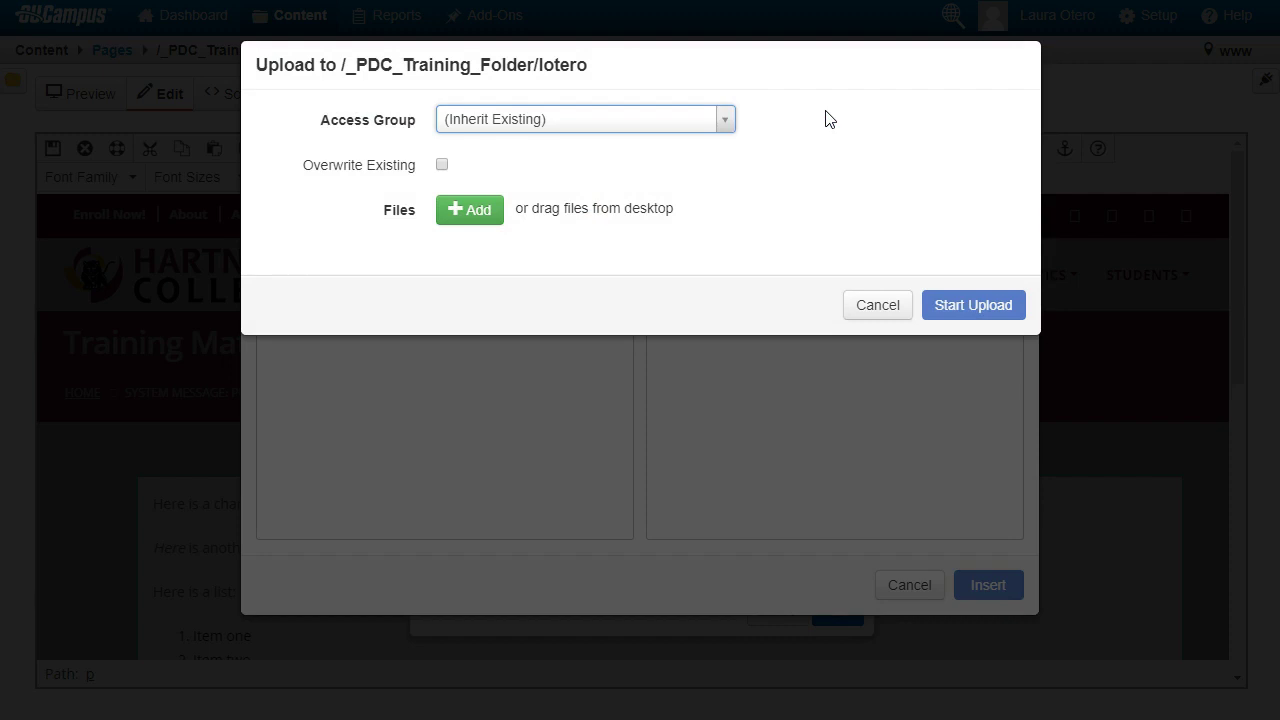
pyautogui.click(481, 211)
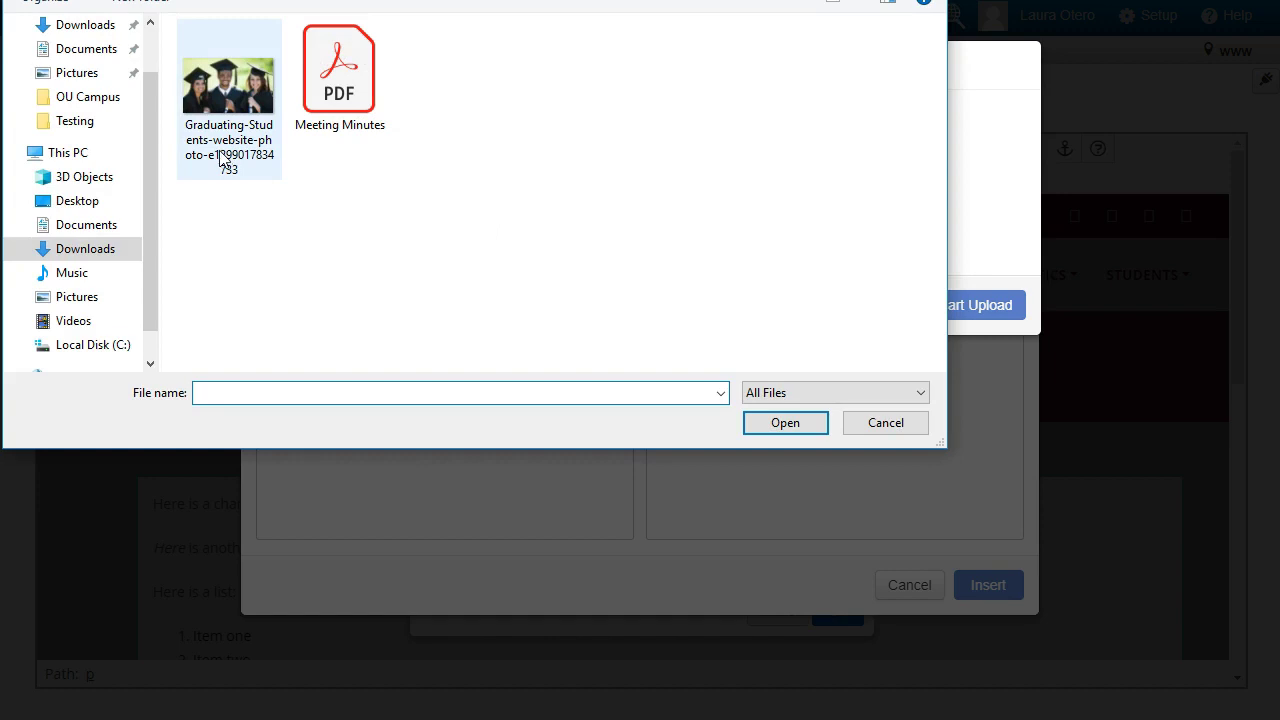
pyautogui.click(222, 160)
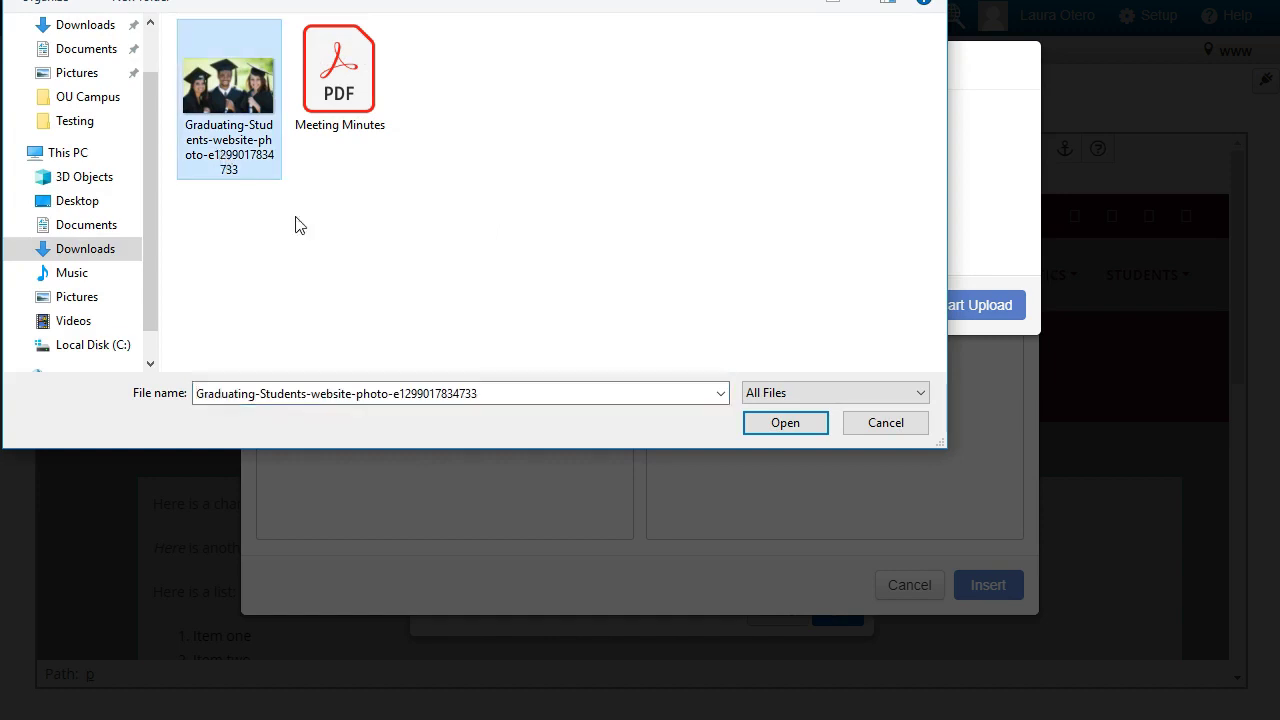
pyautogui.click(805, 424)
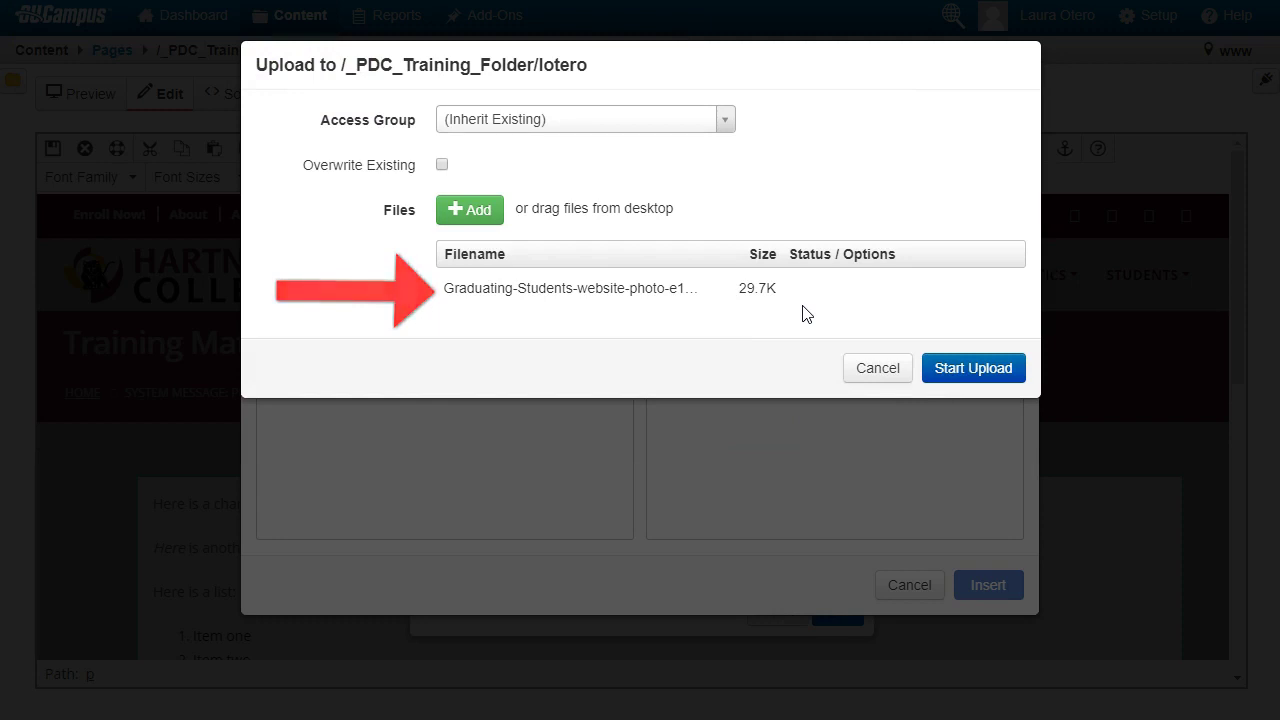
# - Rename the photo in the upload list as graduatingstudents and upload it
pyautogui.moveTo(709, 286)
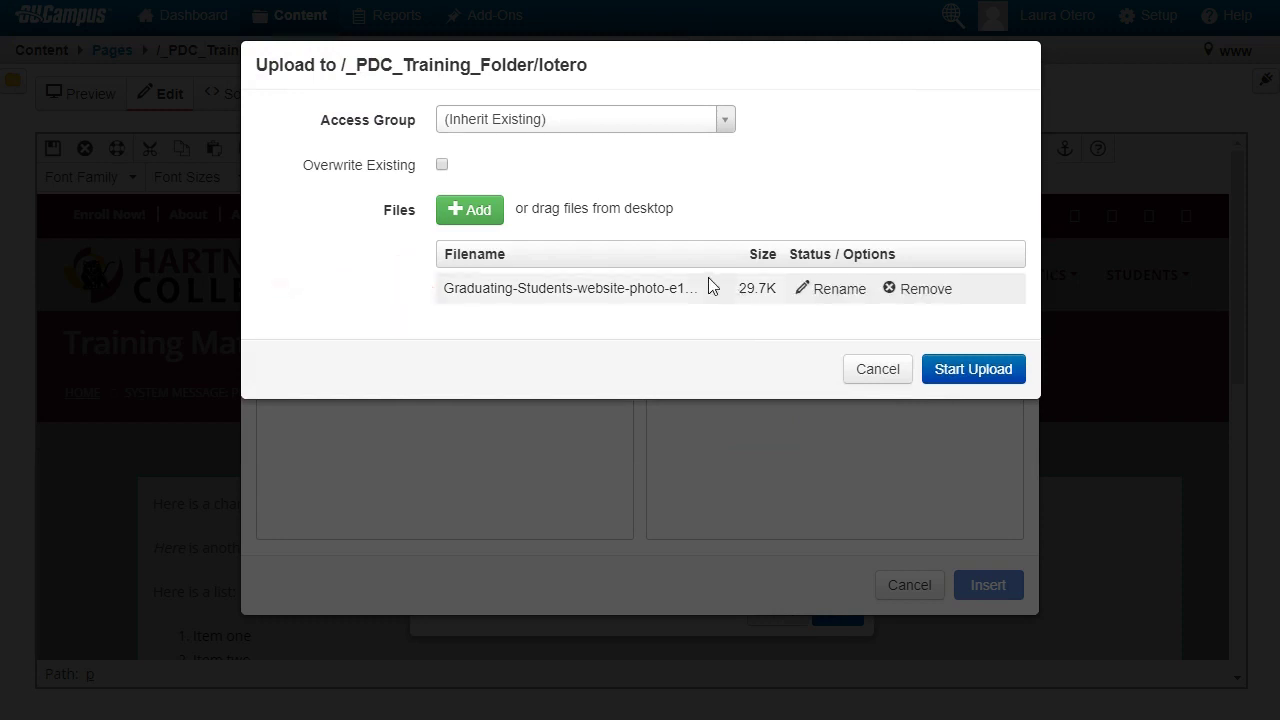
pyautogui.click(835, 290)
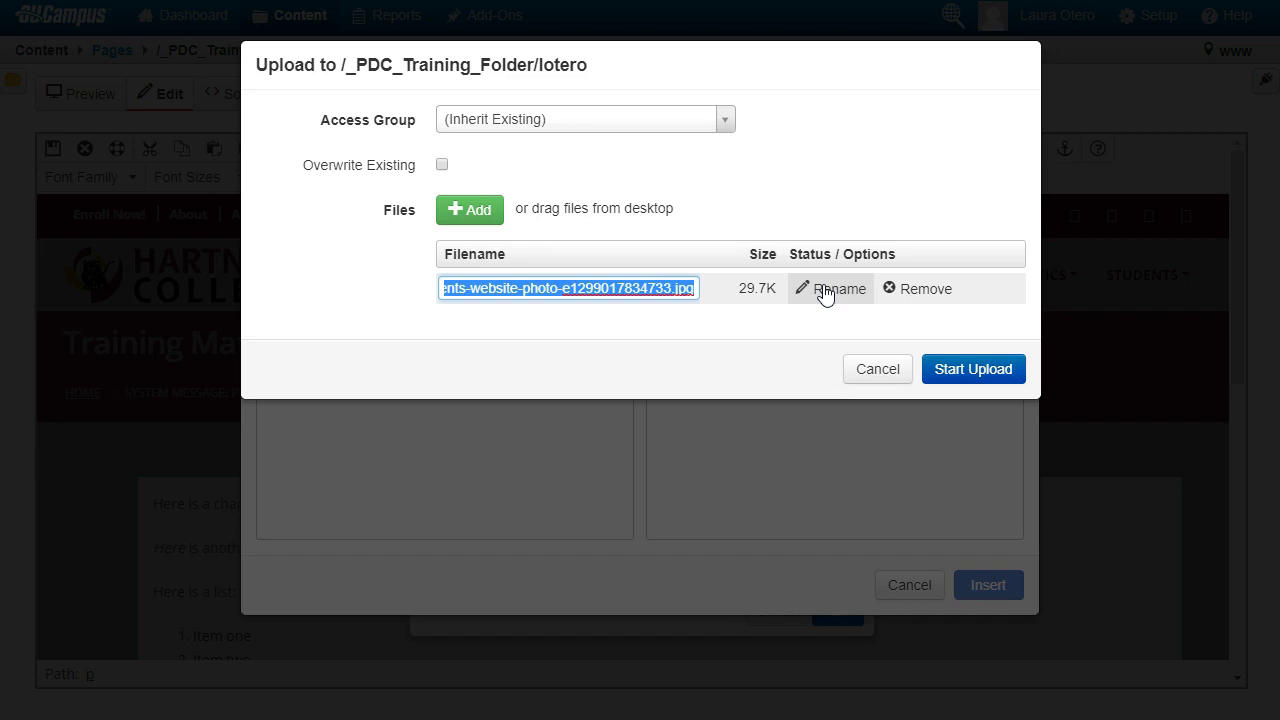
pyautogui.press('BackSpace')
pyautogui.write('graduatingstudents')
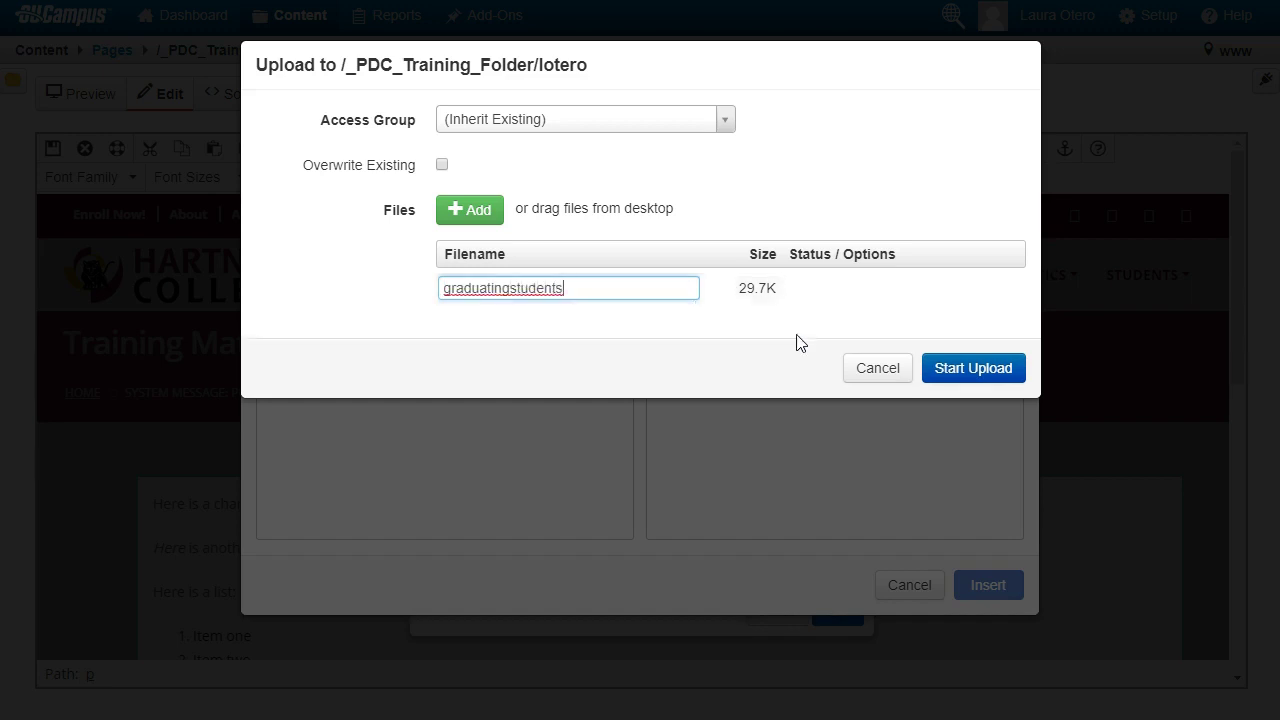
pyautogui.press('Return')
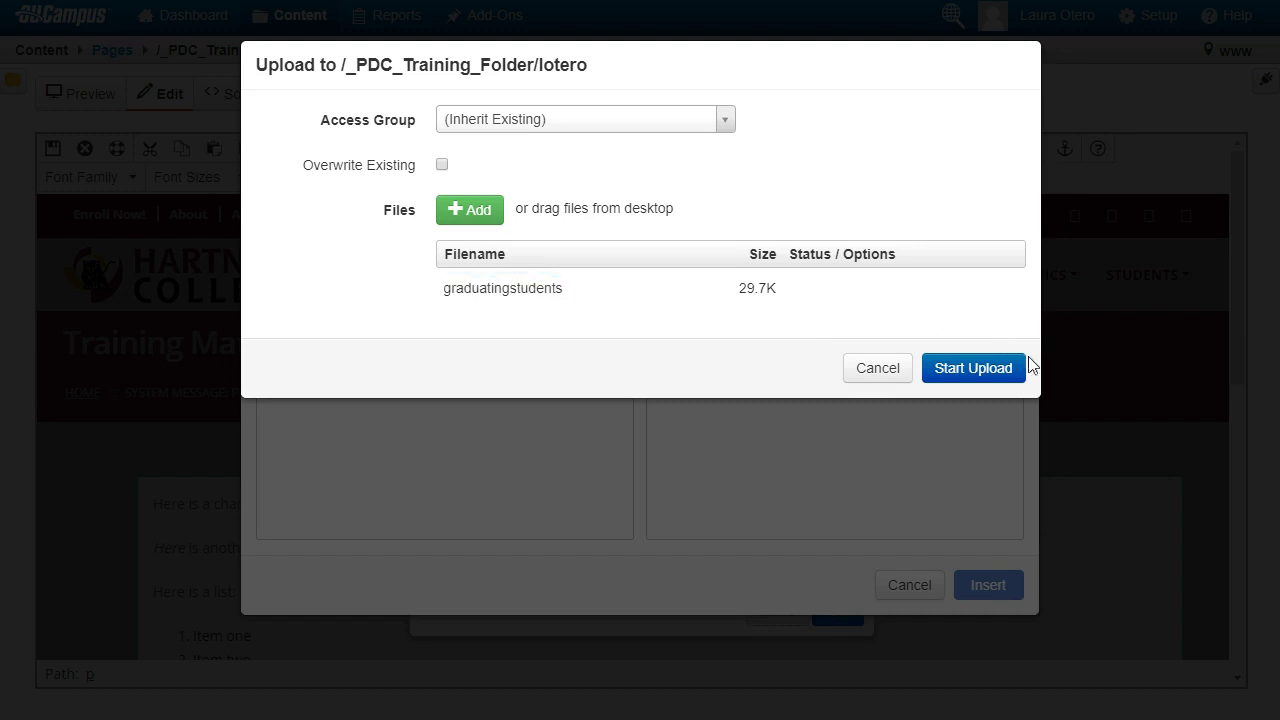
pyautogui.click(999, 367)
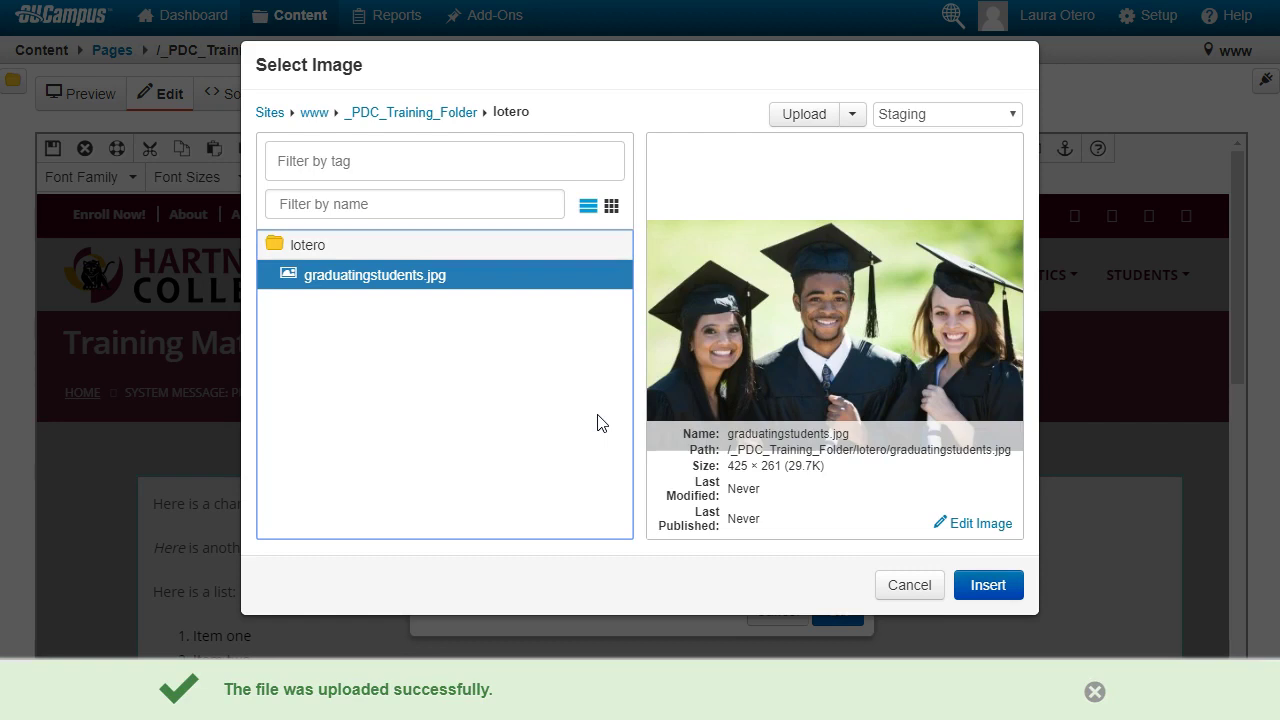
# - Insert graduatingstudents.jpg into the page content with the description "students at graduation"
pyautogui.click(997, 582)
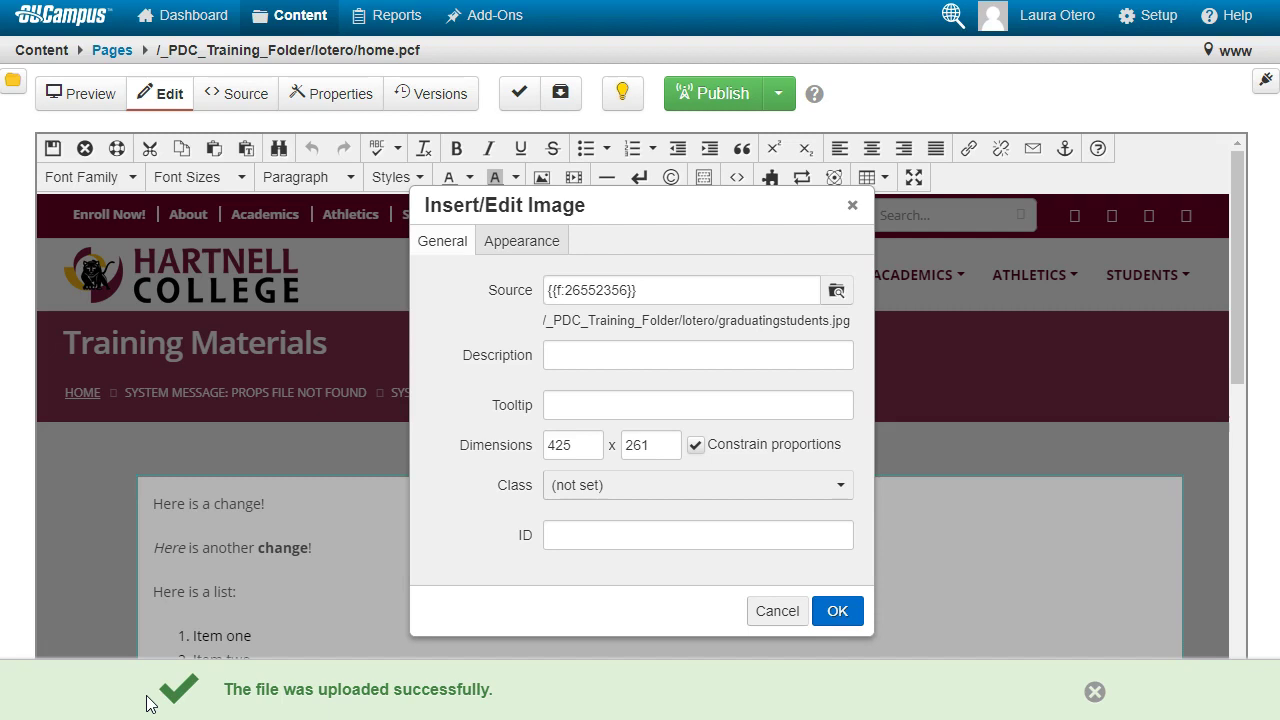
pyautogui.click(591, 355)
pyautogui.write('studen')
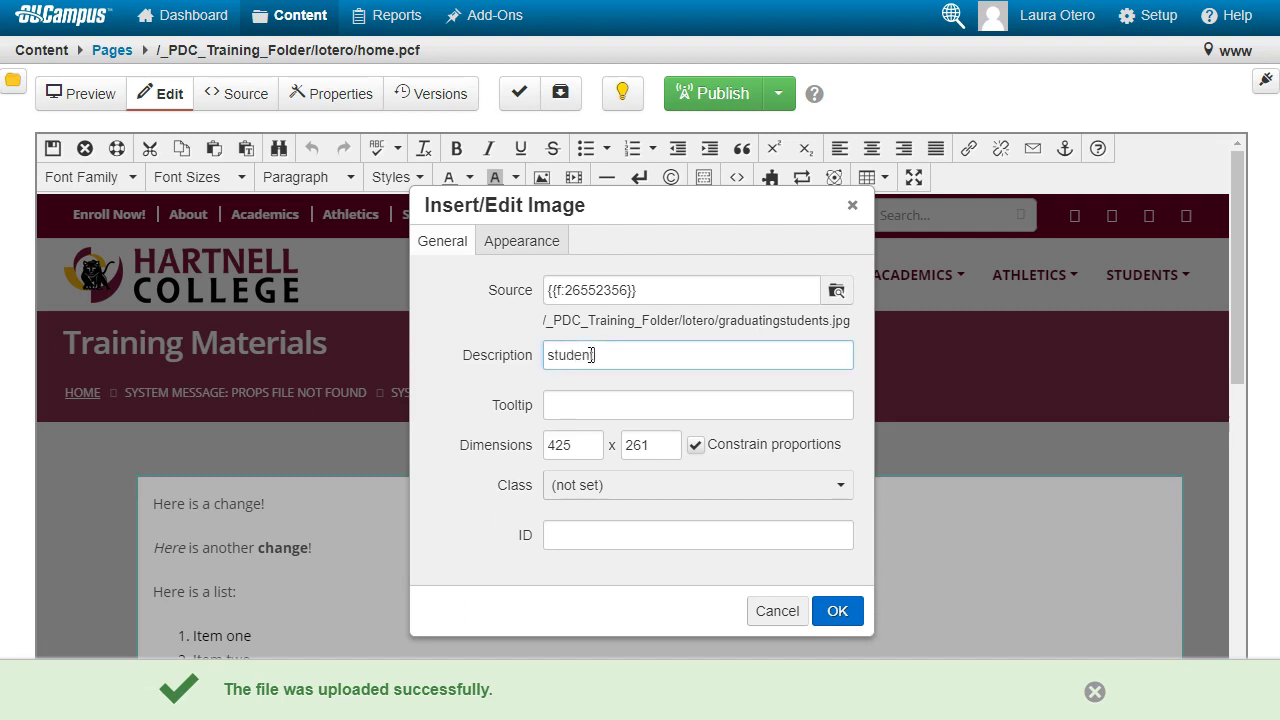
pyautogui.write('ts at graduation')
pyautogui.click(838, 612)
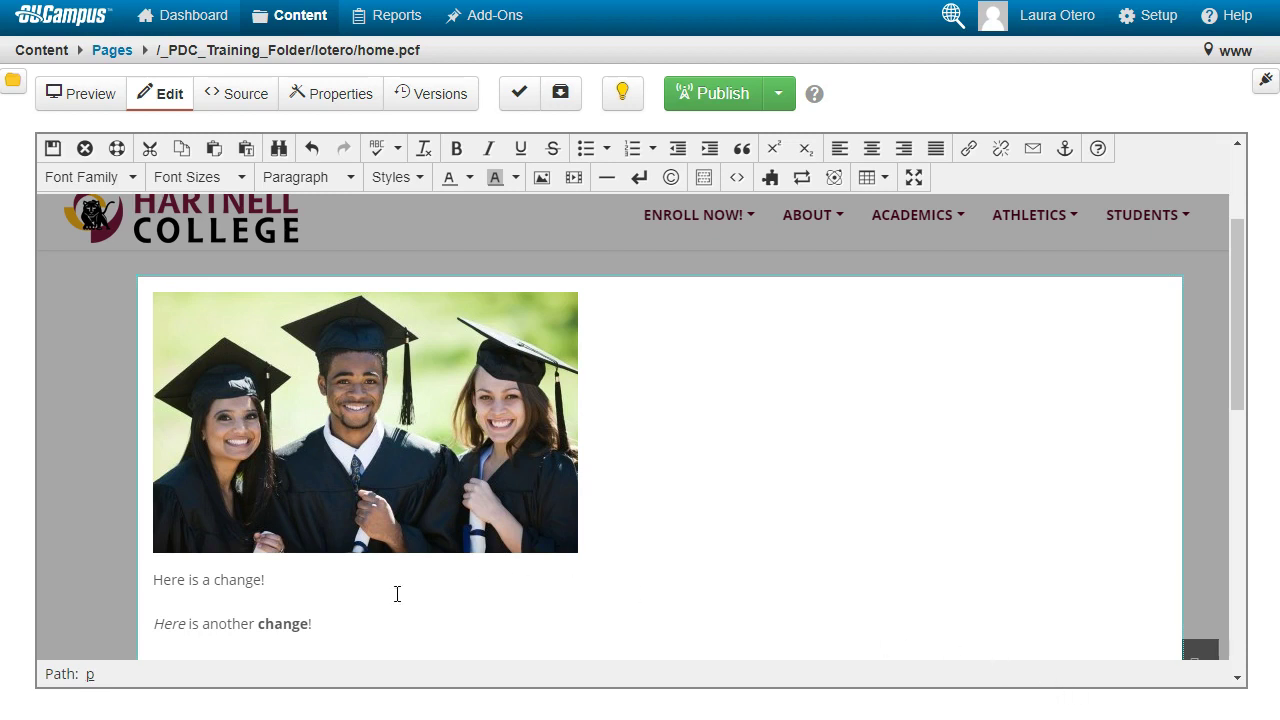
# - Below the bulleted item "Bullet one (etc.)", end the list and add the line "Here are some meeting minutes."
pyautogui.click(362, 585)
pyautogui.scroll(-5, 362, 585)
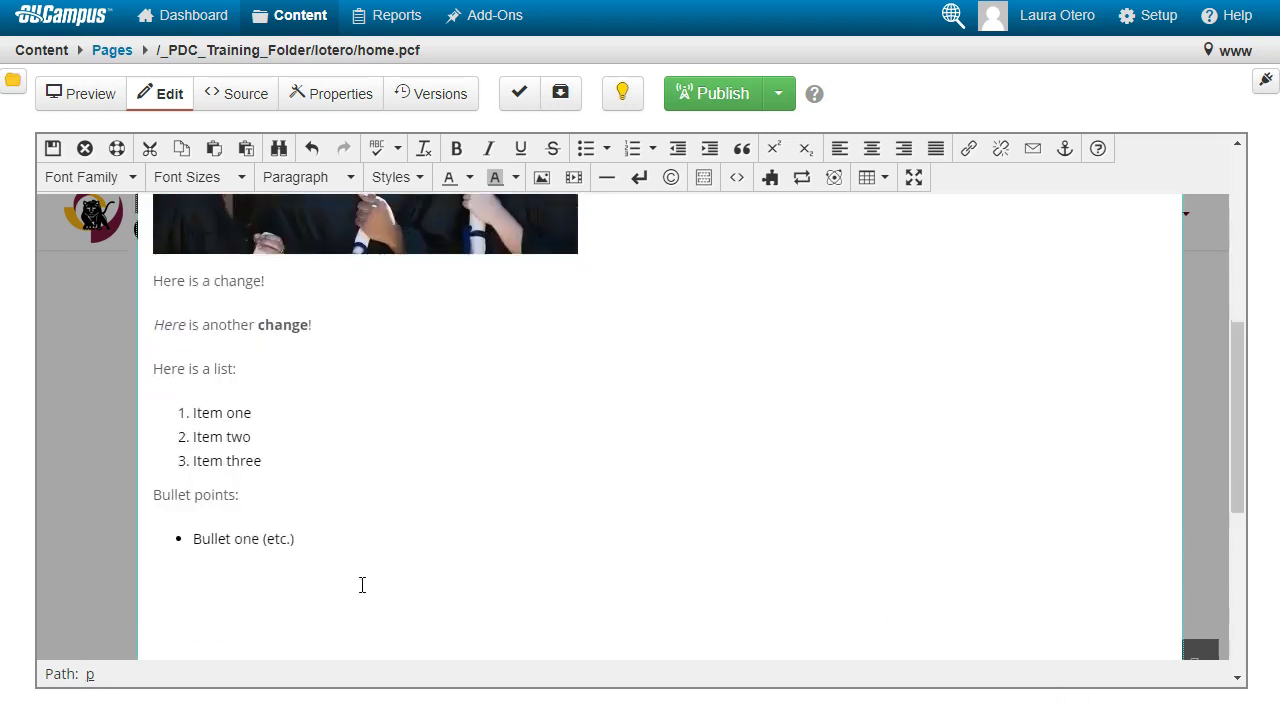
pyautogui.click(343, 442)
pyautogui.press('Return')
pyautogui.press('Return')
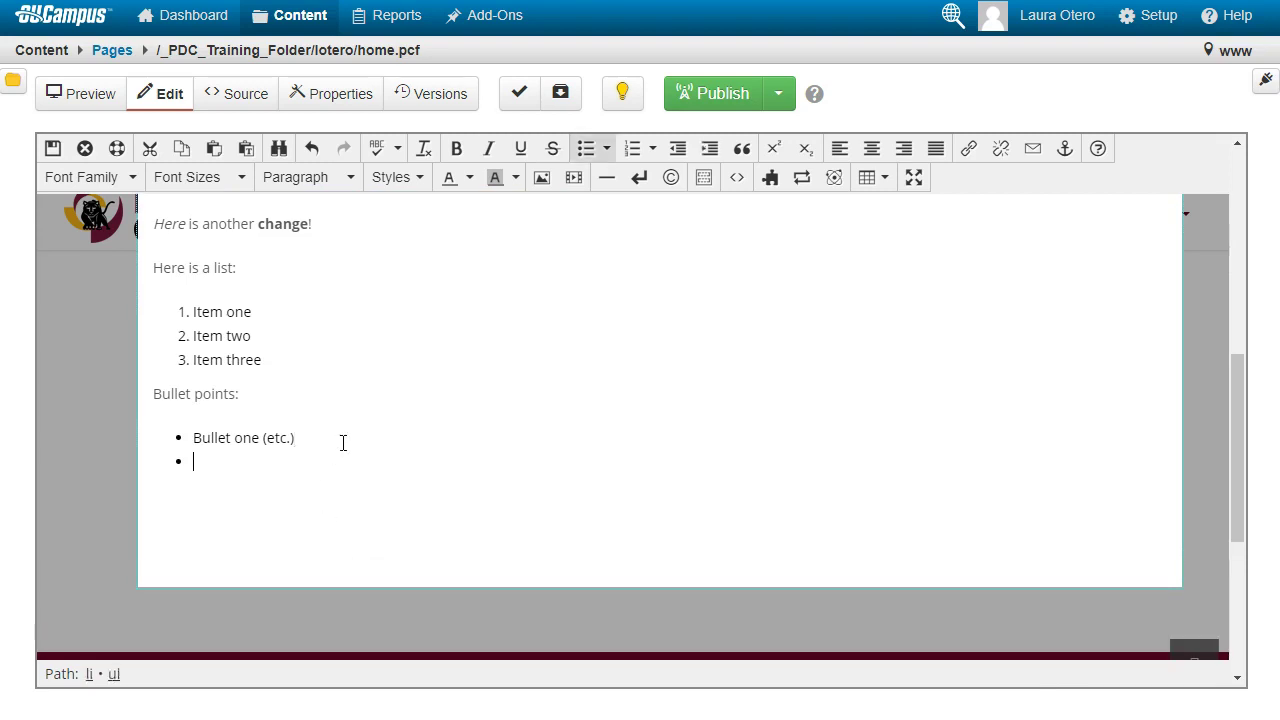
pyautogui.write('Here')
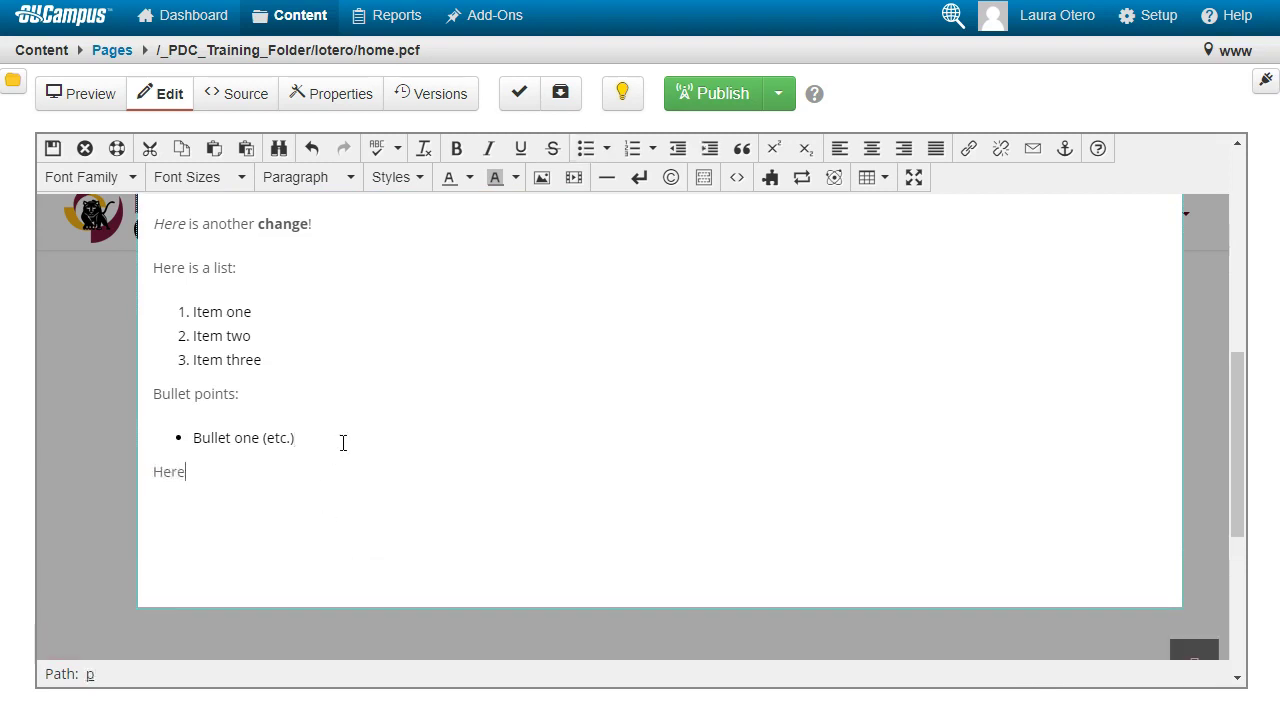
pyautogui.write(' are some meeting minutes.')
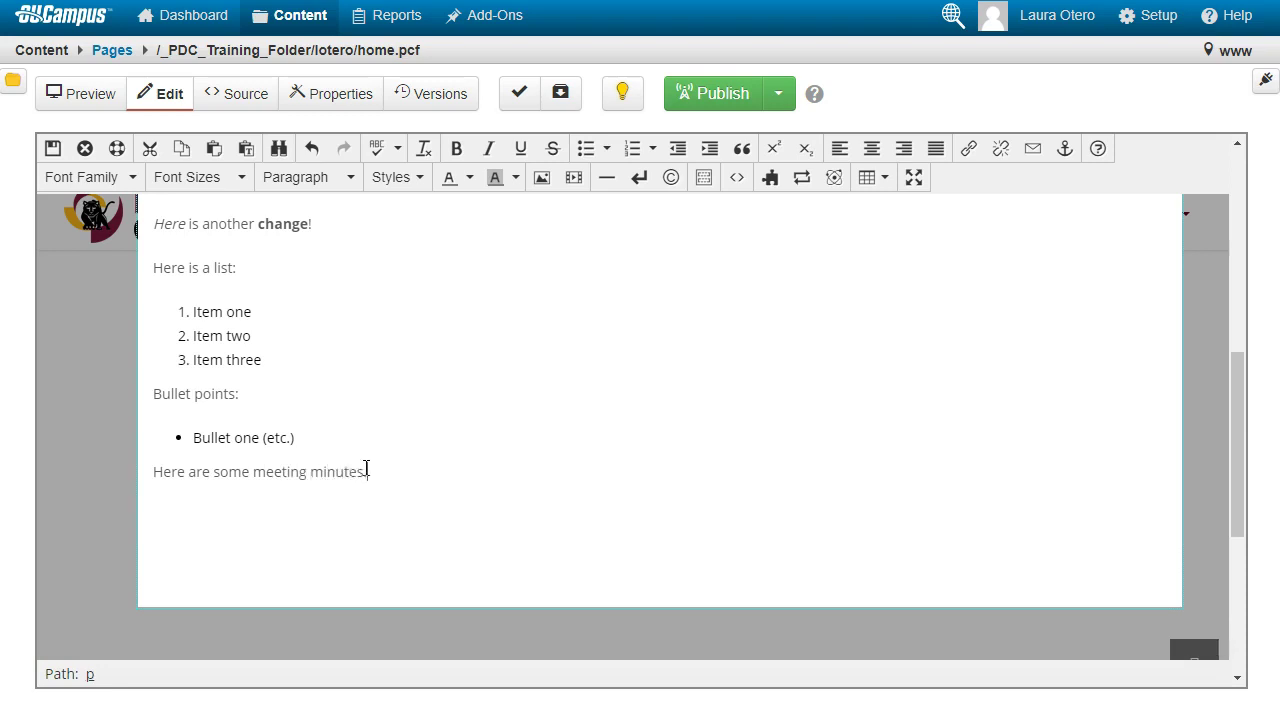
# - Start a link on the words "meeting minutes" in the new line and browse for its target file
pyautogui.moveTo(363, 471); pyautogui.dragTo(255, 470)
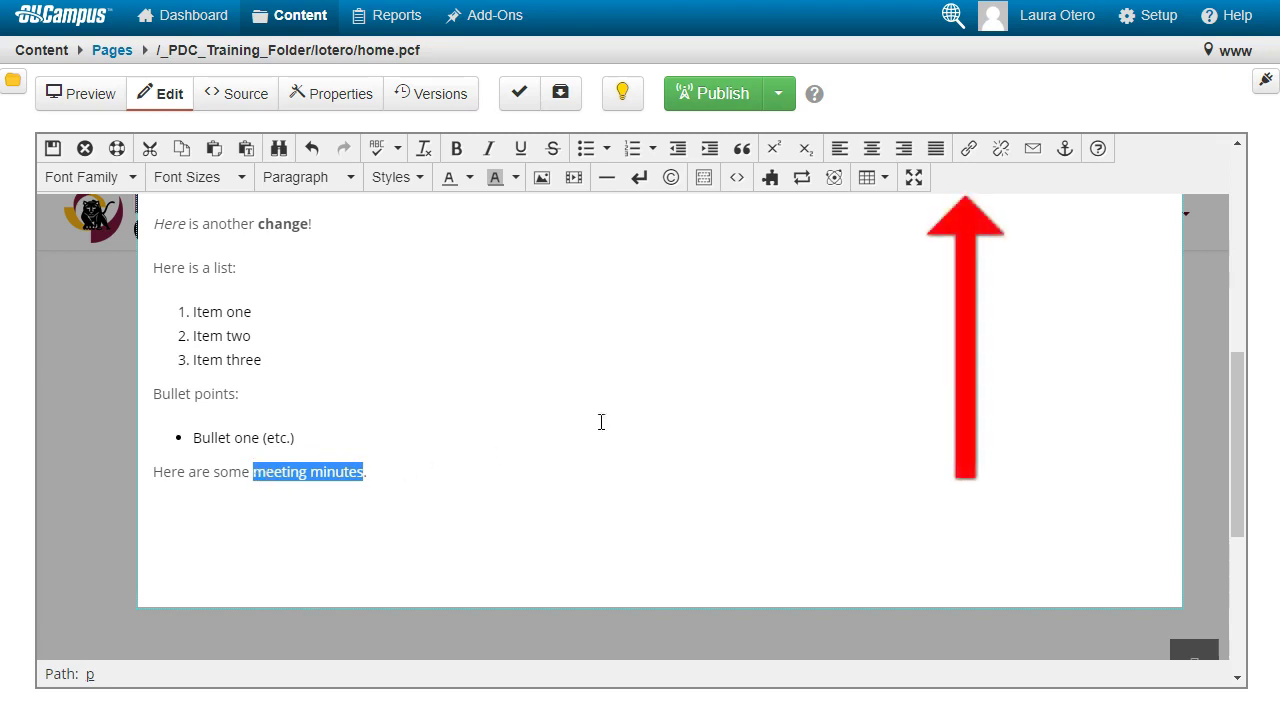
pyautogui.click(969, 148)
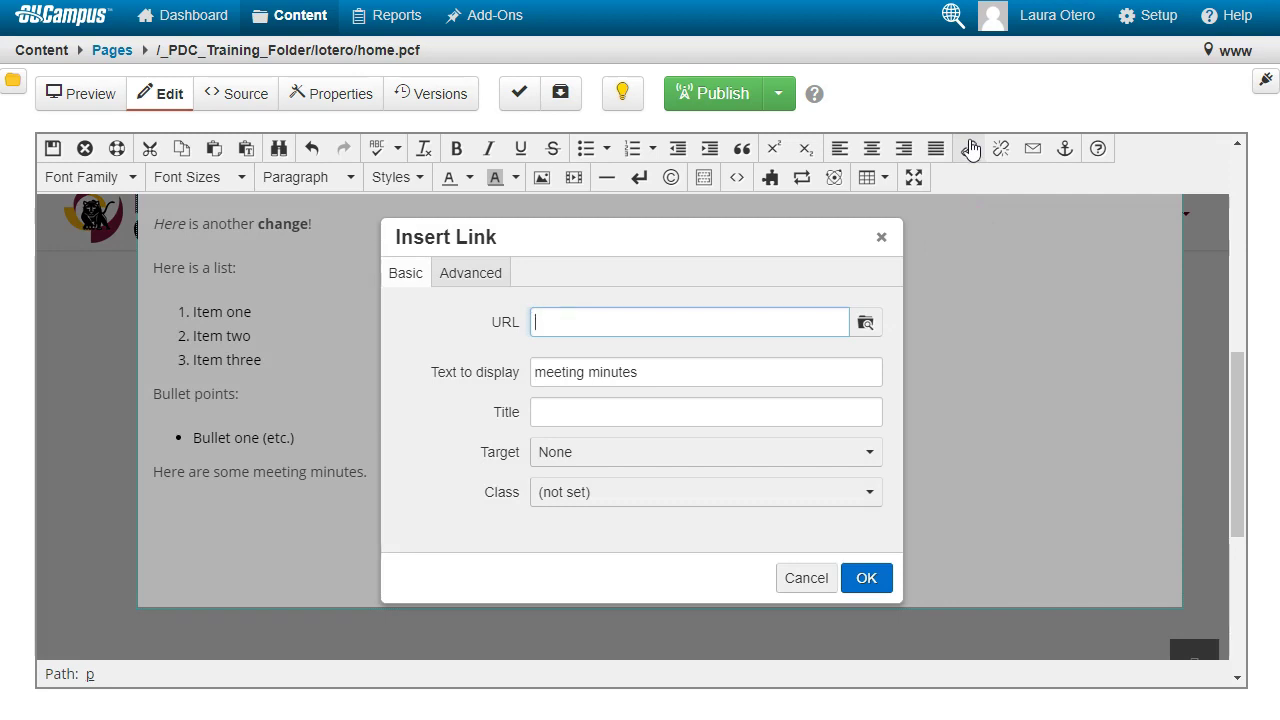
pyautogui.click(867, 321)
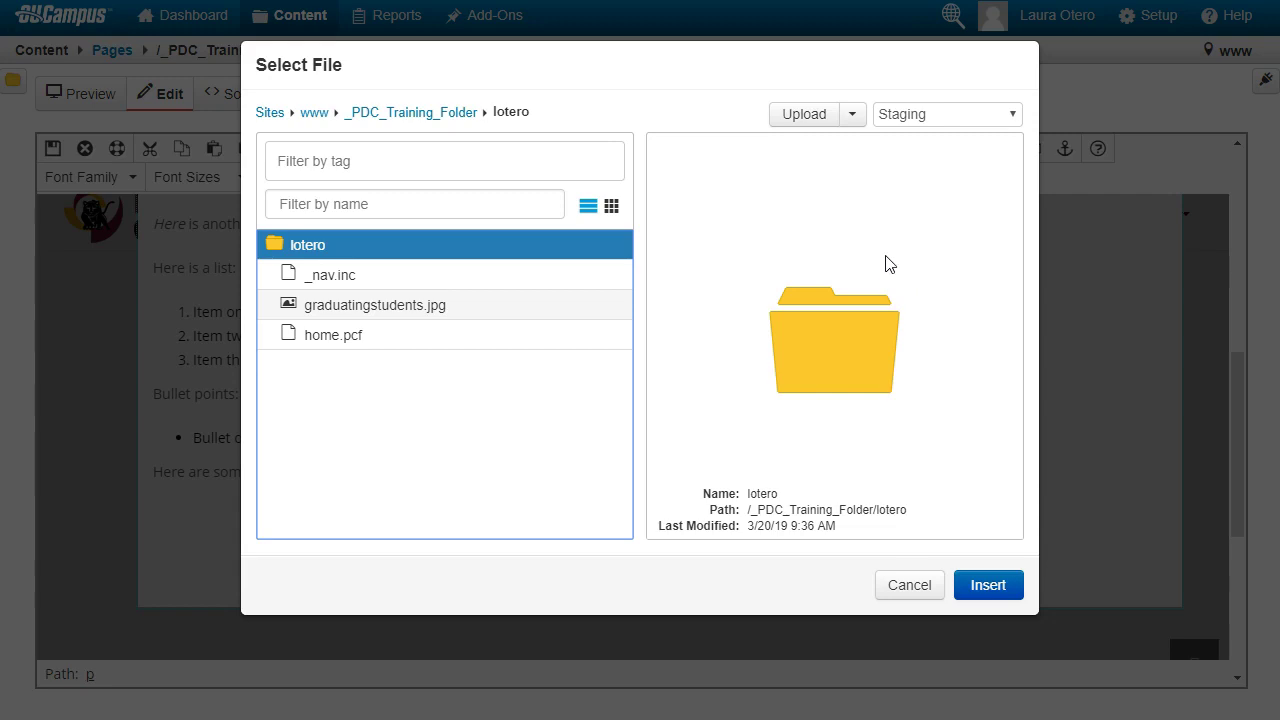
# - Start an upload to the page's folder and add the local file Meeting Minutes.pdf
pyautogui.click(815, 114)
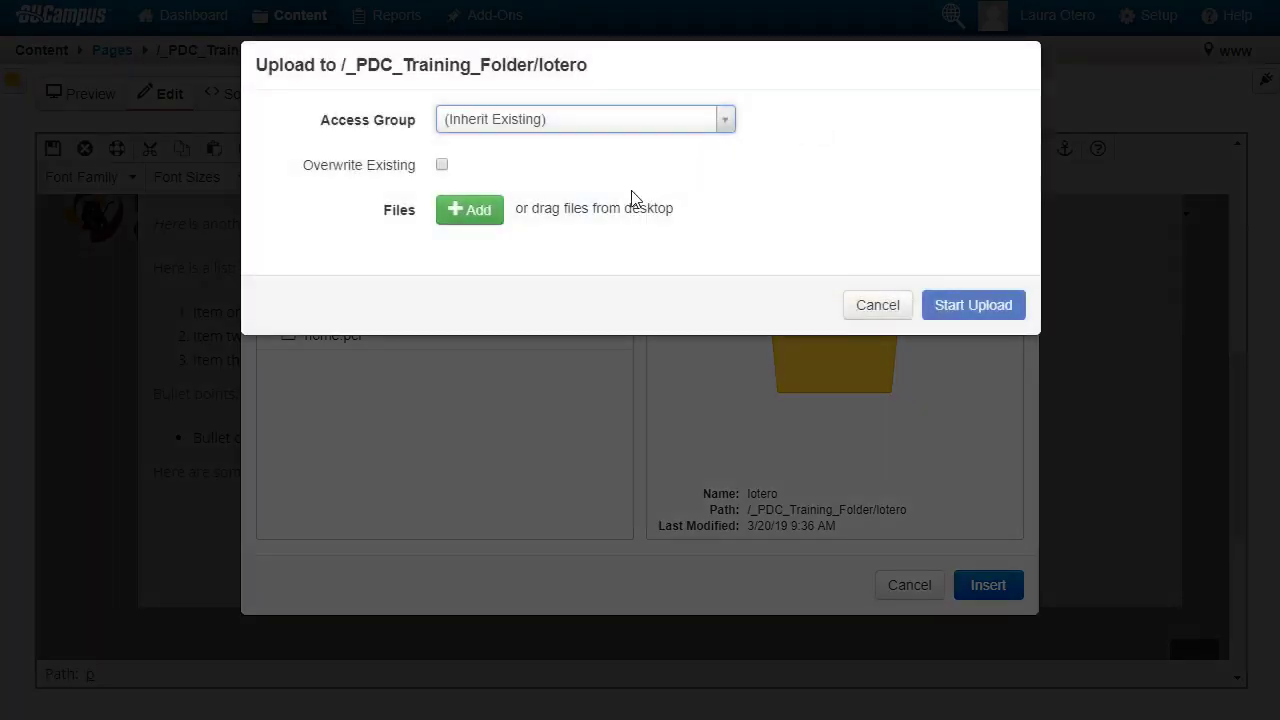
pyautogui.click(470, 218)
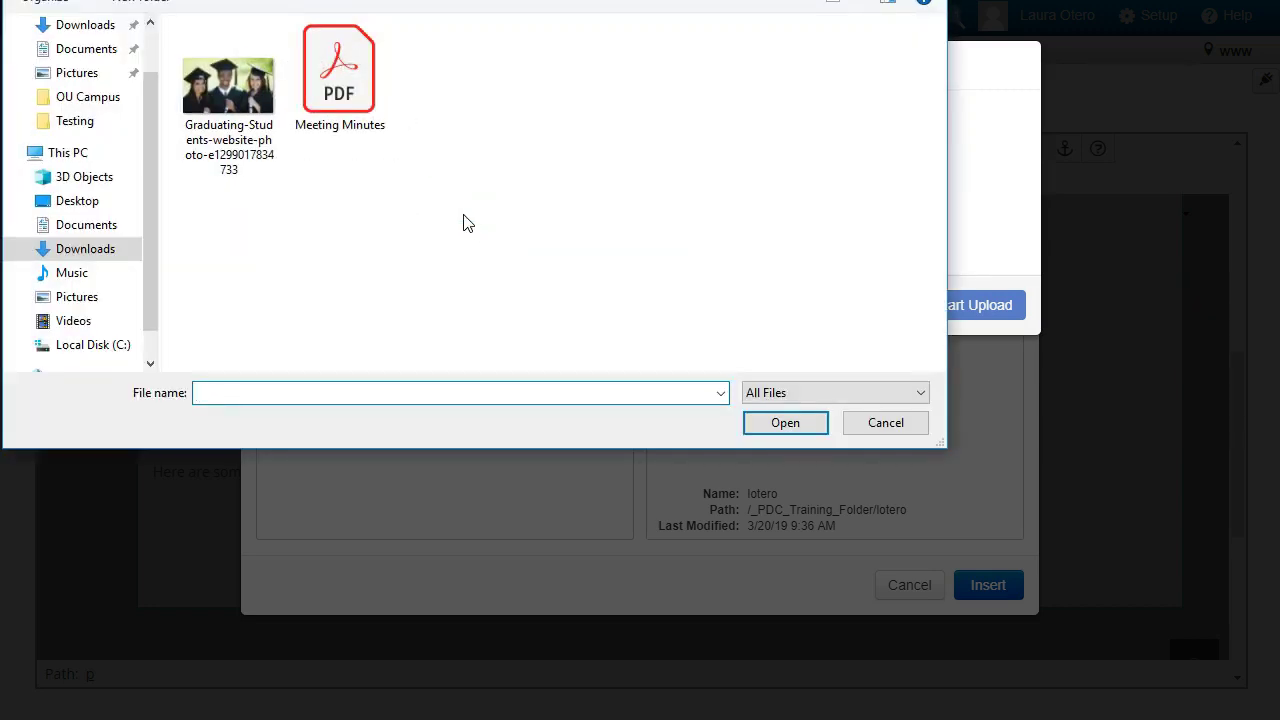
pyautogui.click(338, 110)
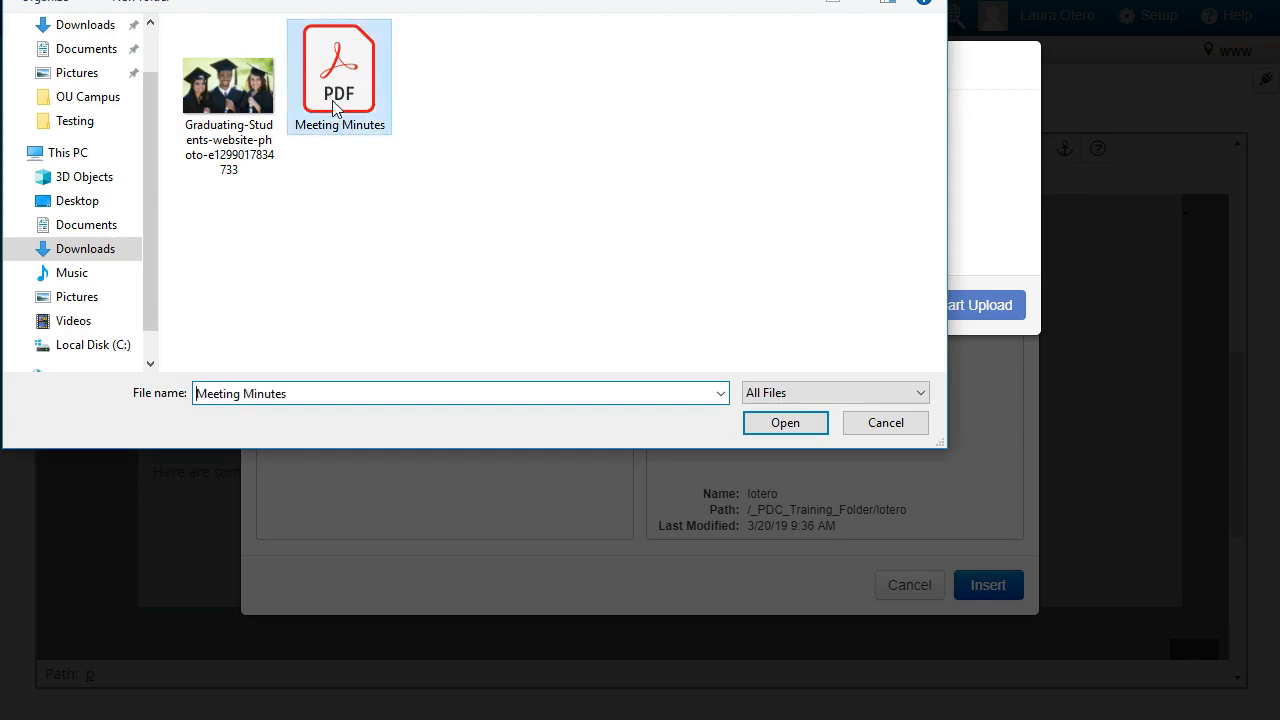
pyautogui.click(797, 423)
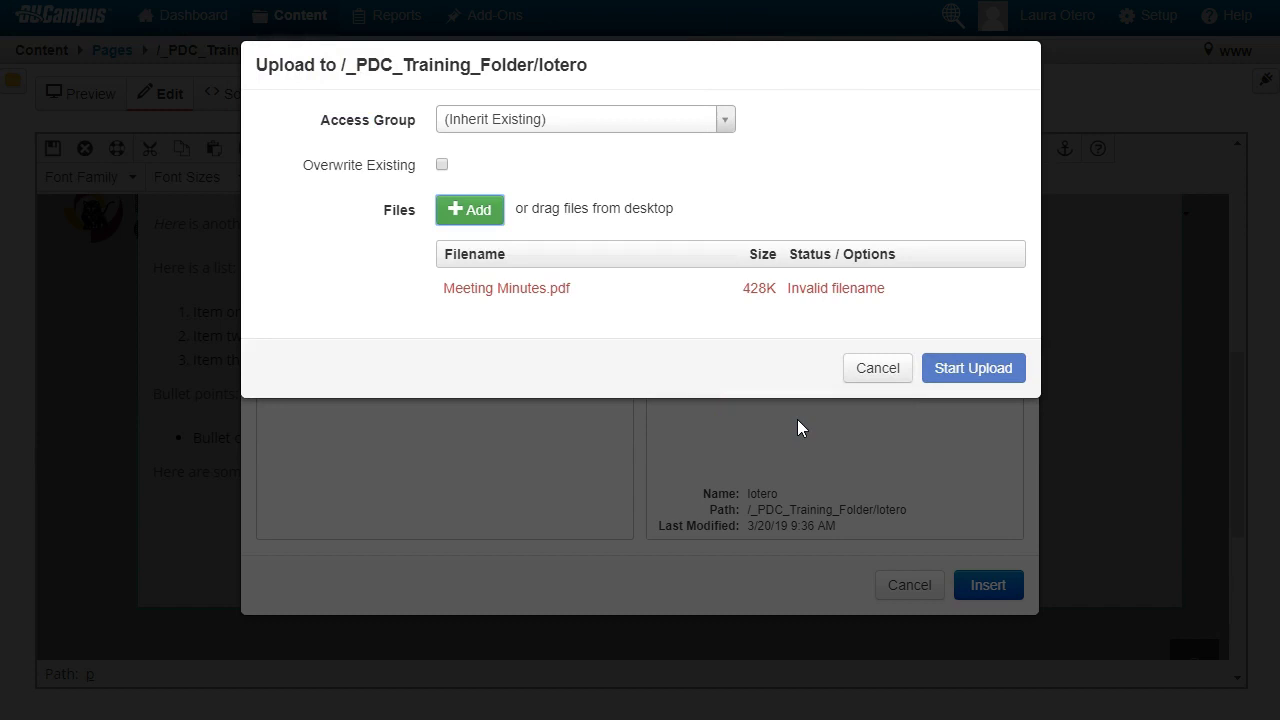
# - Rename the queued file Meeting Minutes.pdf to meeting_minutes.pdf and upload it to the page's folder
pyautogui.moveTo(770, 291)
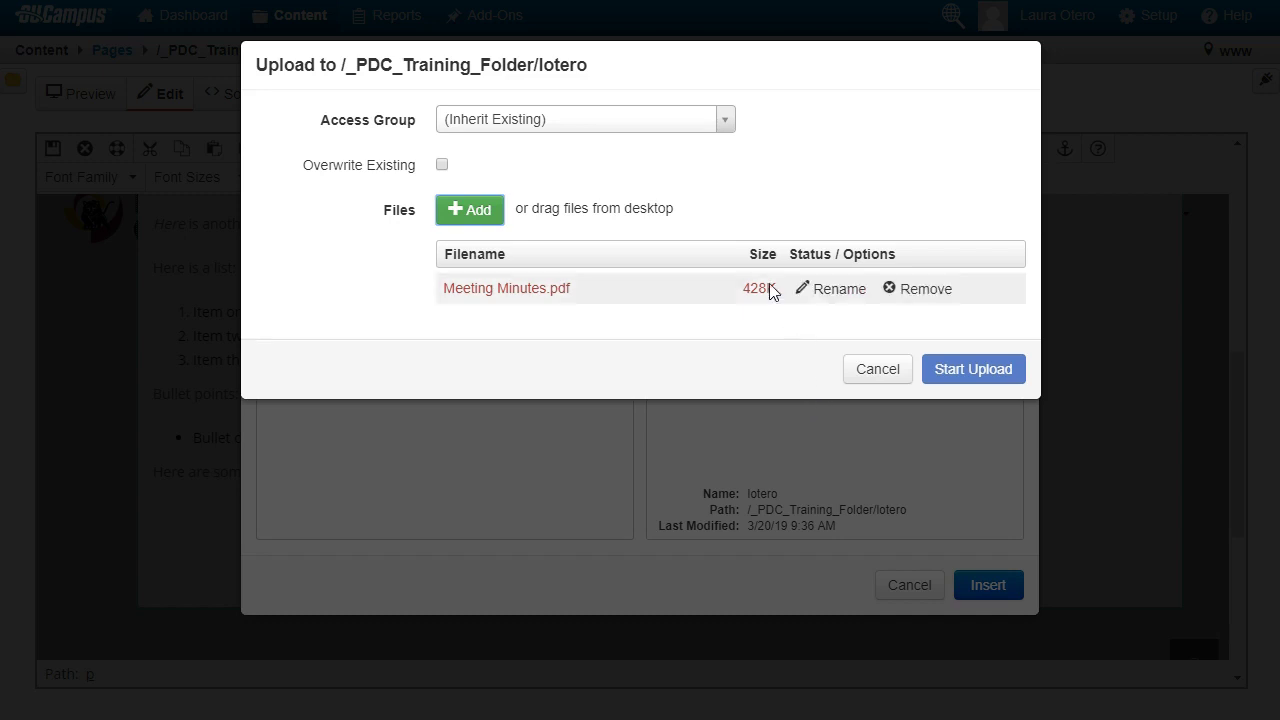
pyautogui.click(810, 293)
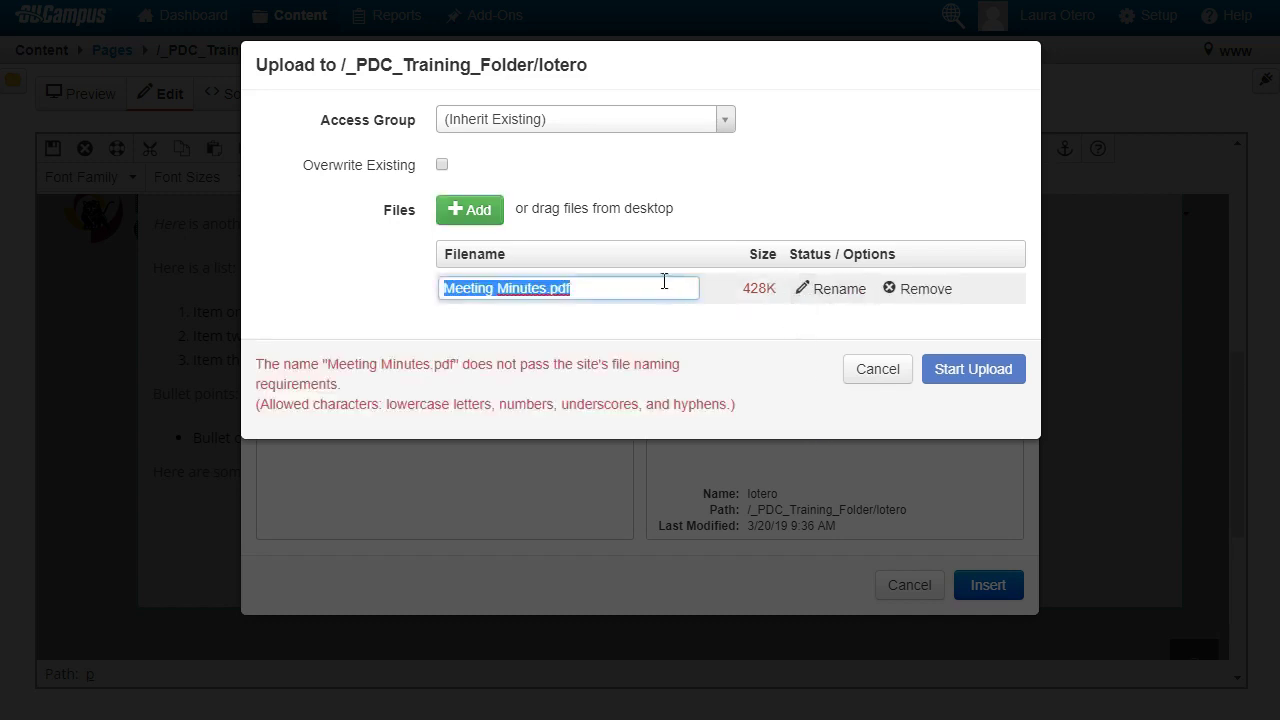
pyautogui.write('meeting')
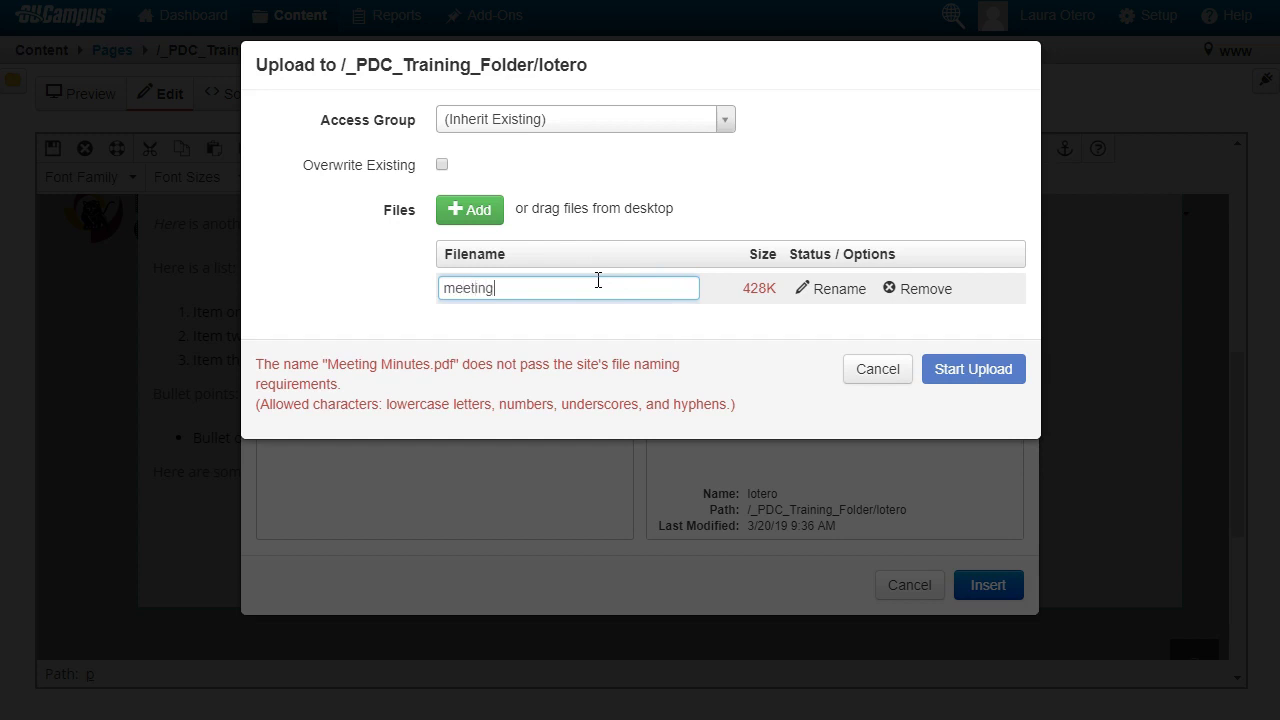
pyautogui.write('_minutes')
pyautogui.click(855, 315)
pyautogui.click(960, 368)
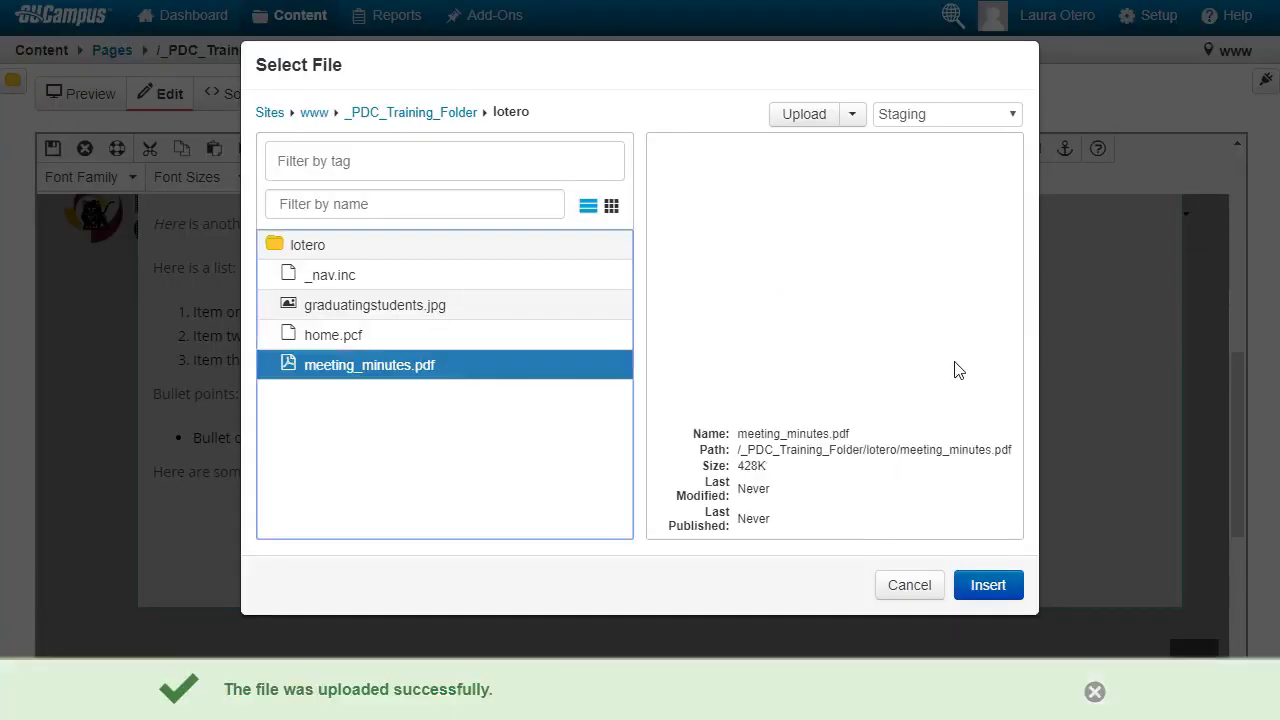
# - Insert meeting_minutes.pdf as the target of the "meeting minutes" link and save the page
pyautogui.click(1005, 587)
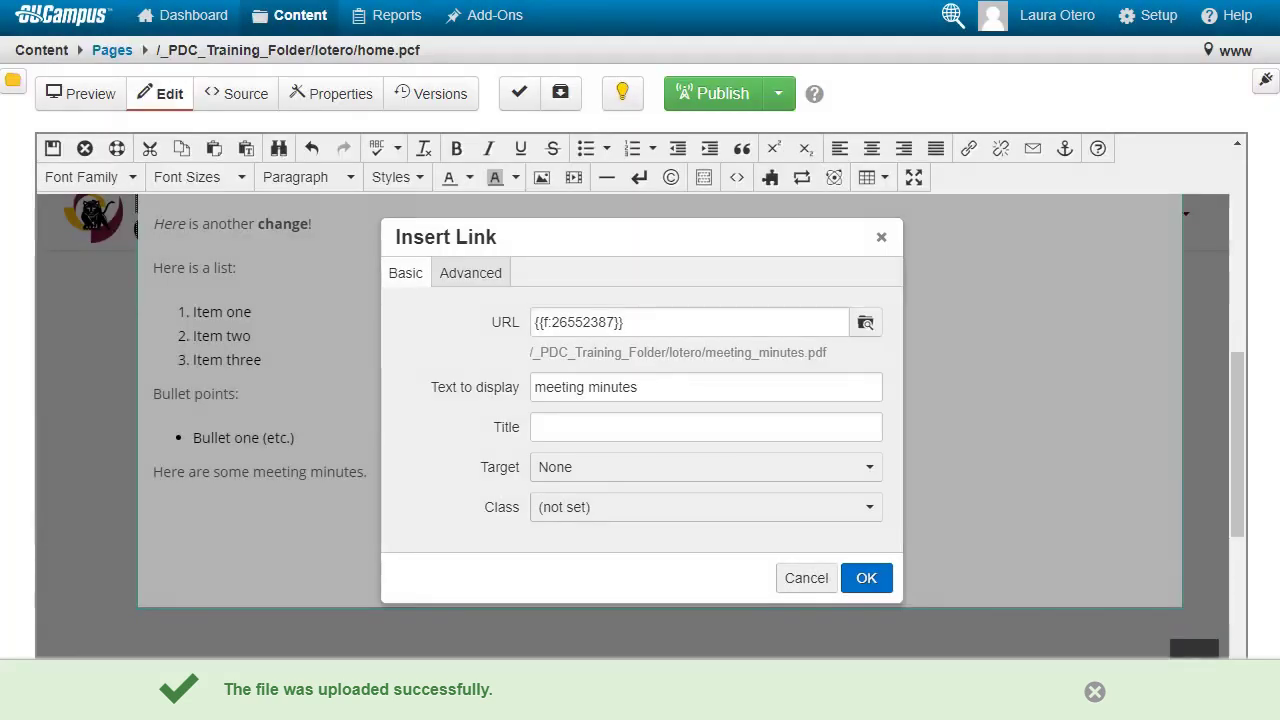
pyautogui.click(868, 580)
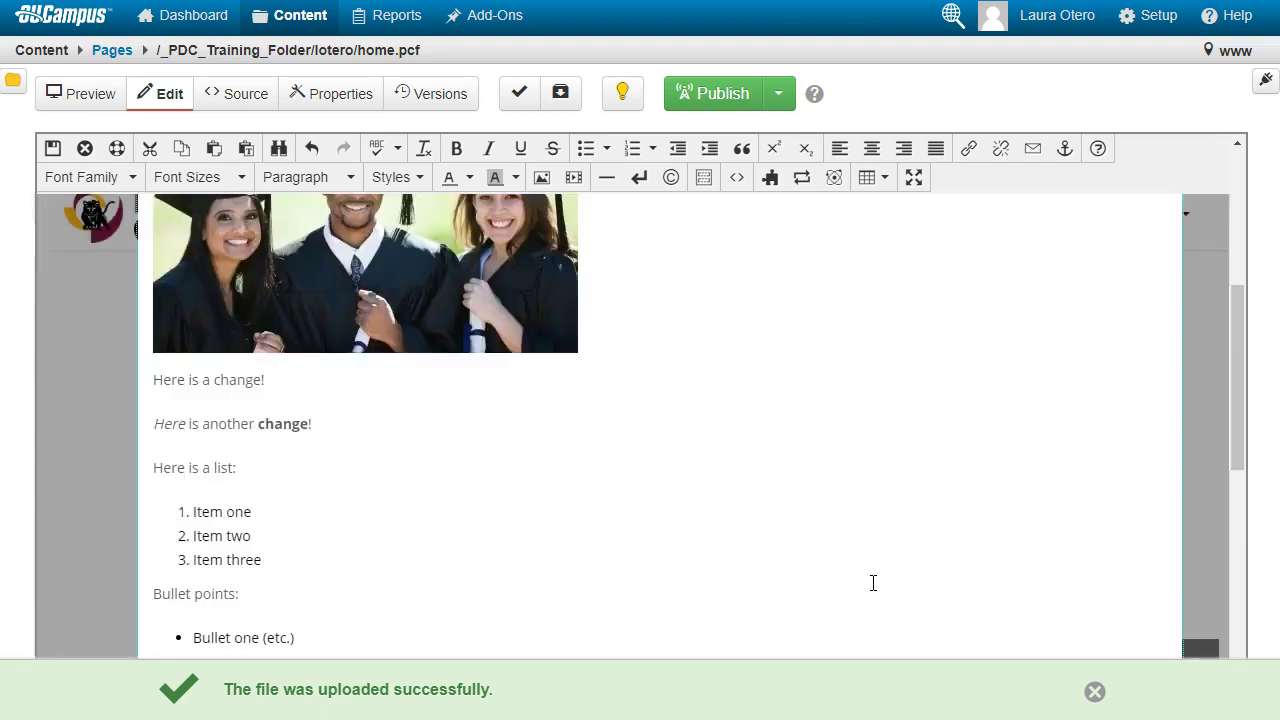
pyautogui.scroll(-2, 491, 477)
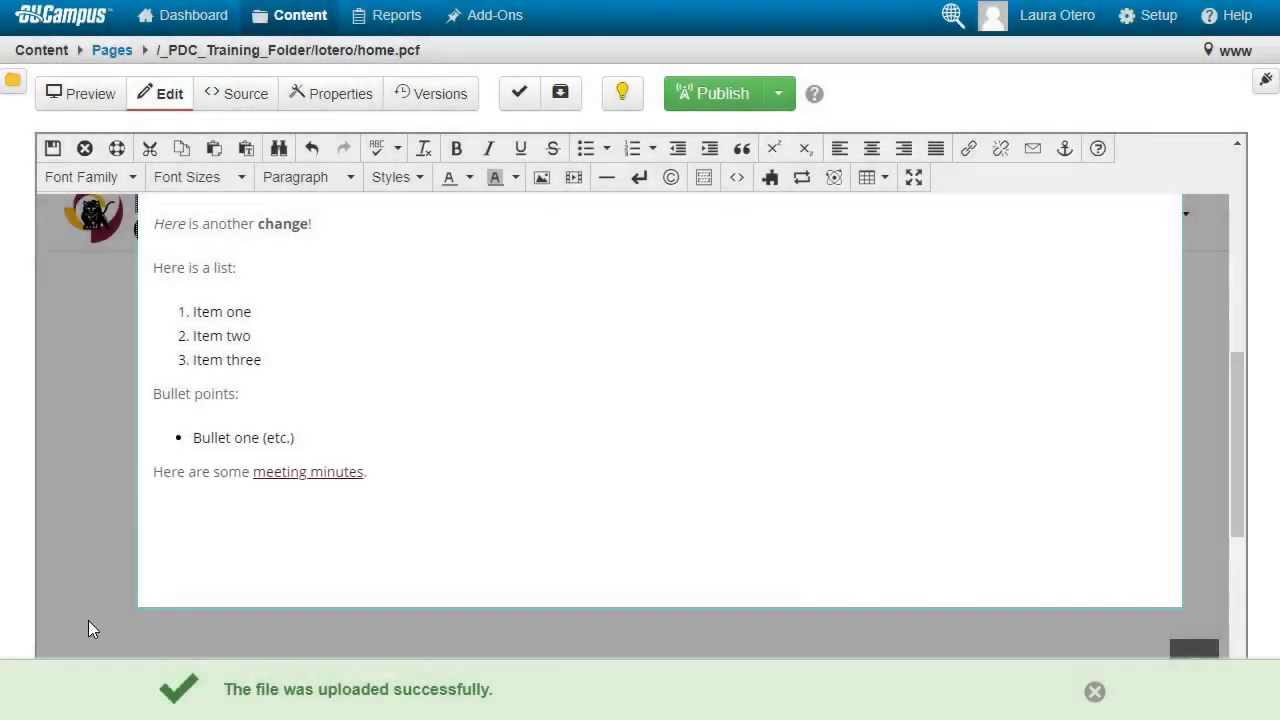
pyautogui.click(44, 146)
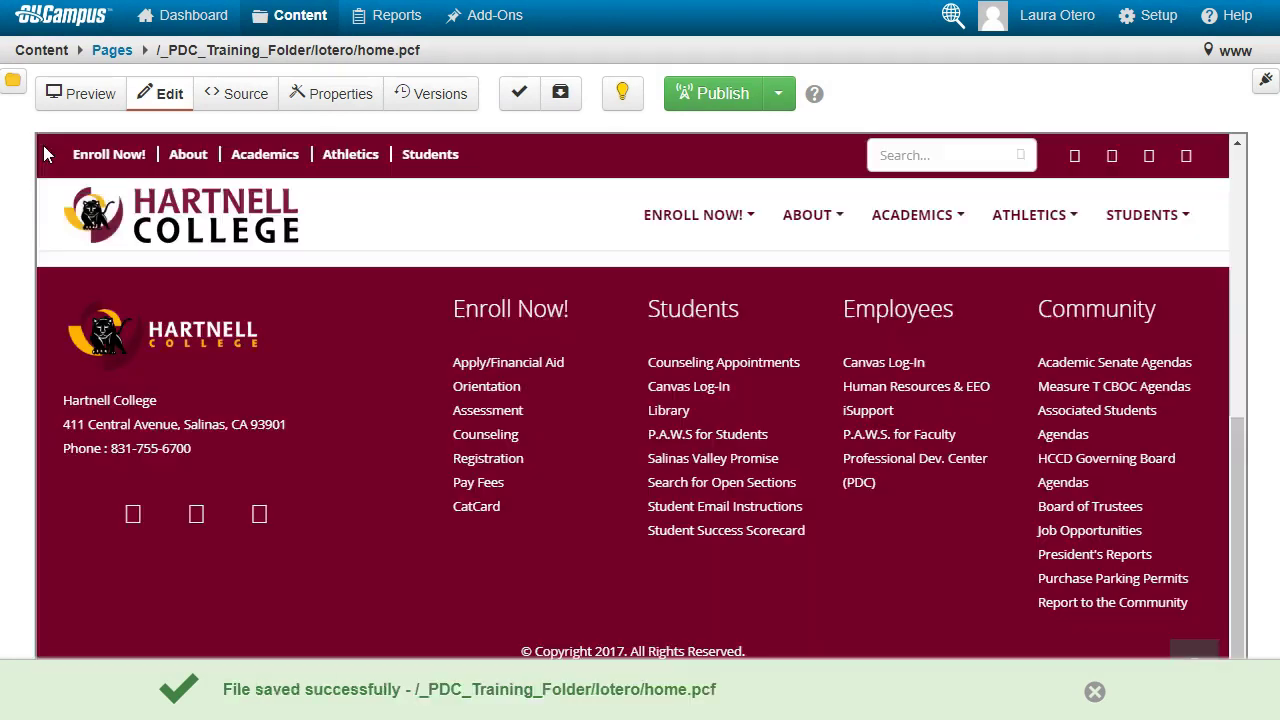